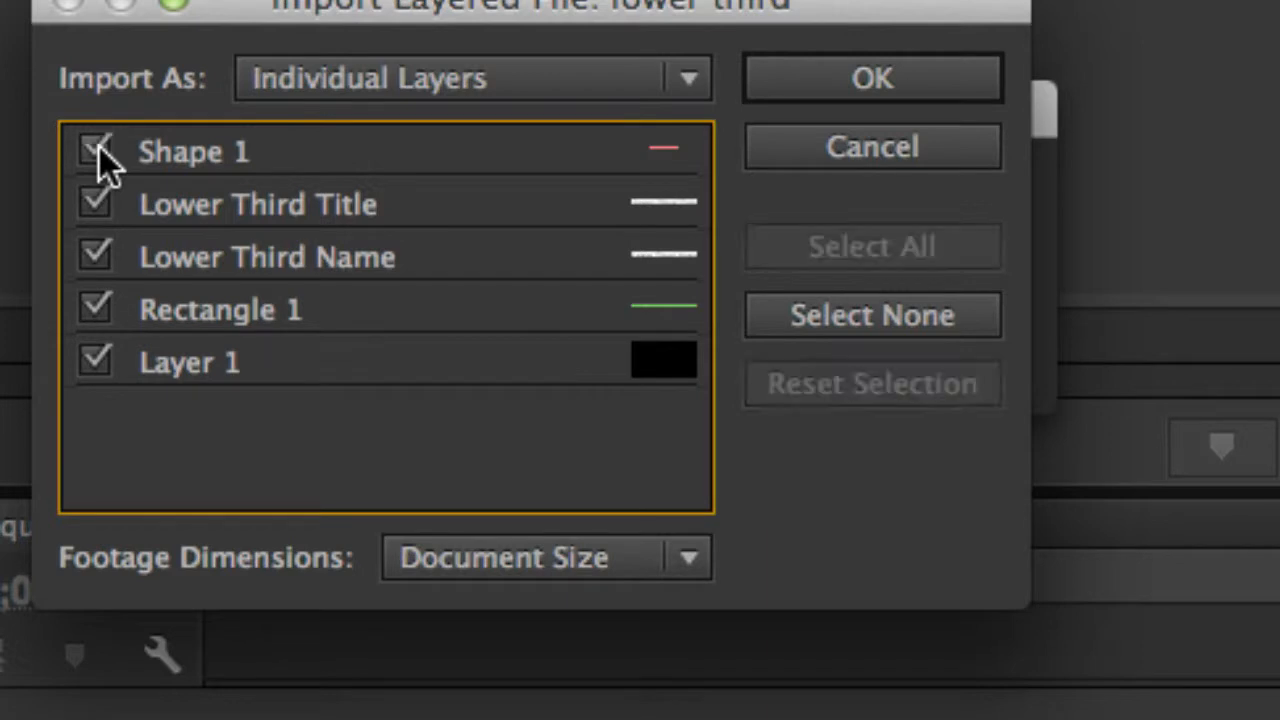
Import the layered lower third file as a Sequence with all layers included.
click(346, 78)
click(391, 262)
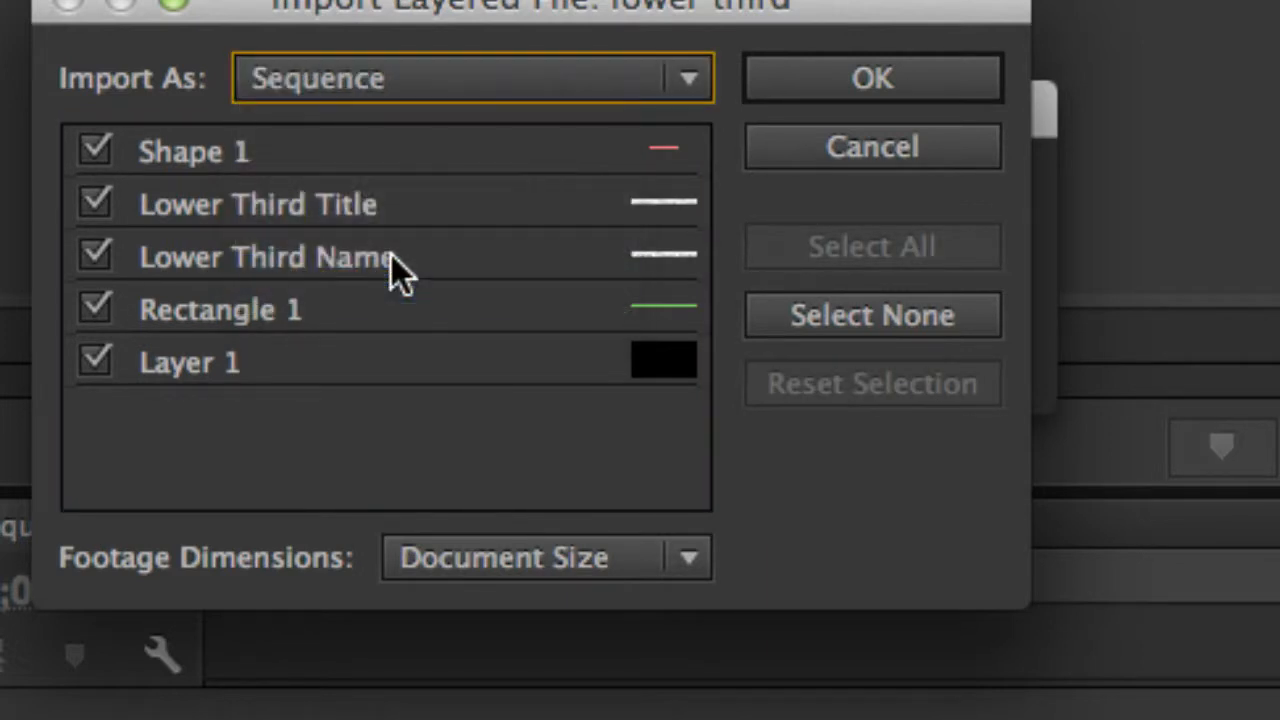
click(855, 79)
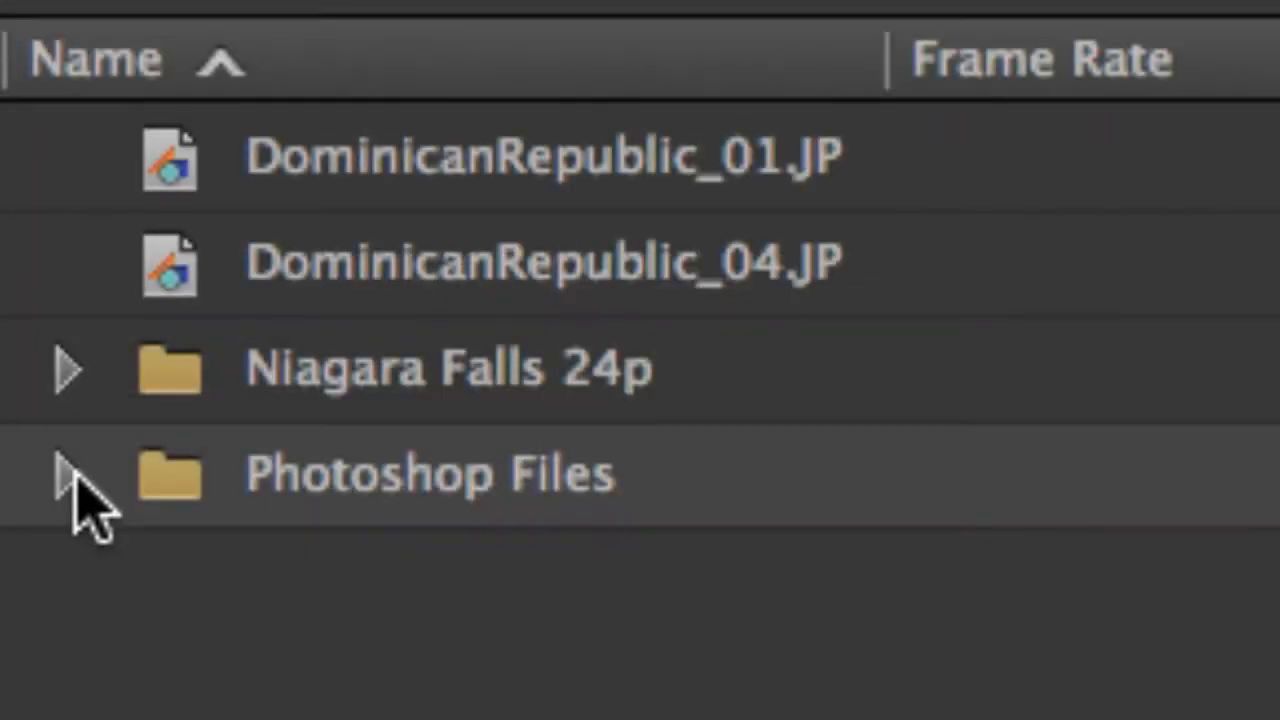
Expand the Photoshop Files bin and its lower third bin, and open the lower third sequence.
click(64, 474)
click(157, 582)
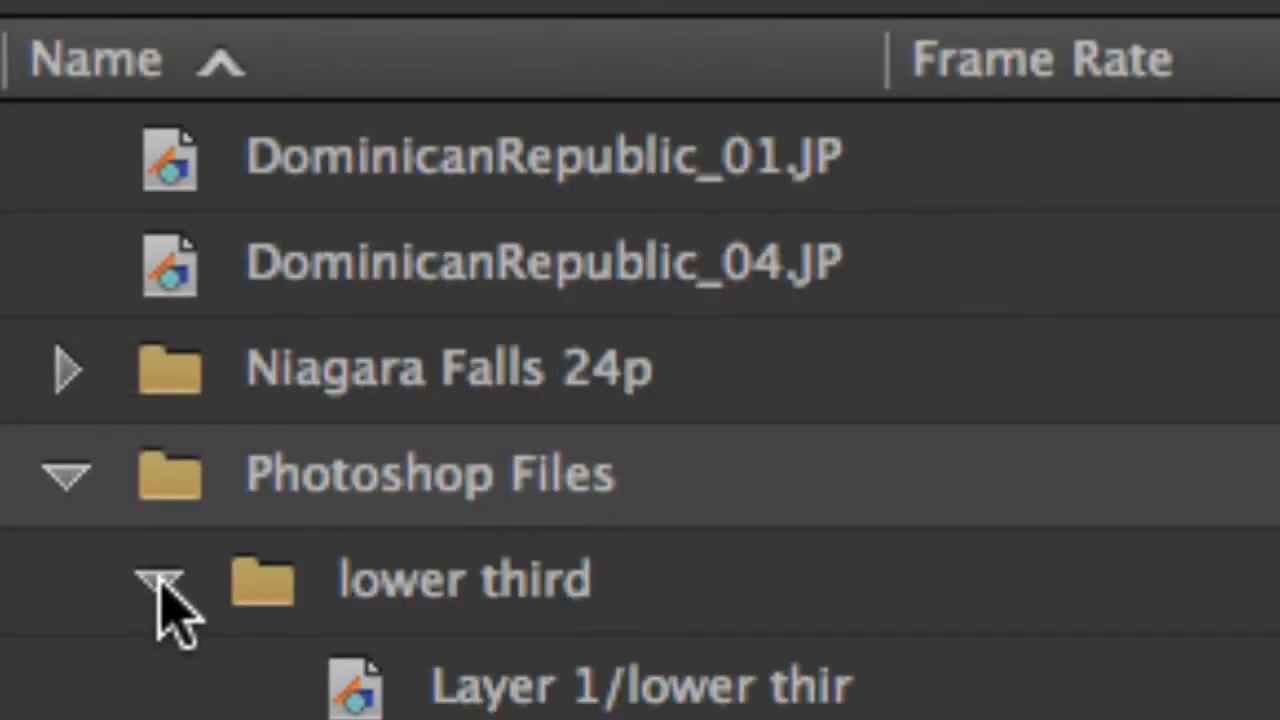
scroll(548, 680, down, 3)
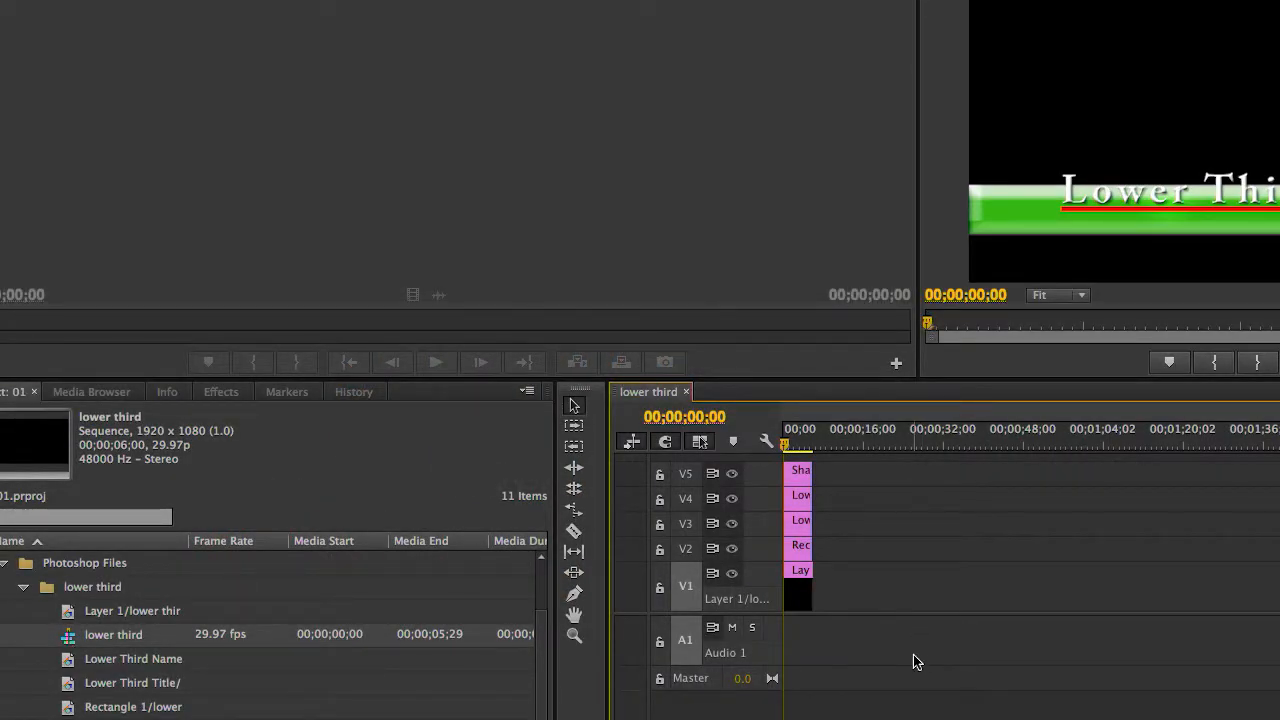
Look through the sequence's layer clips one by one from V5 downward and fit the whole sequence in the timeline.
click(800, 472)
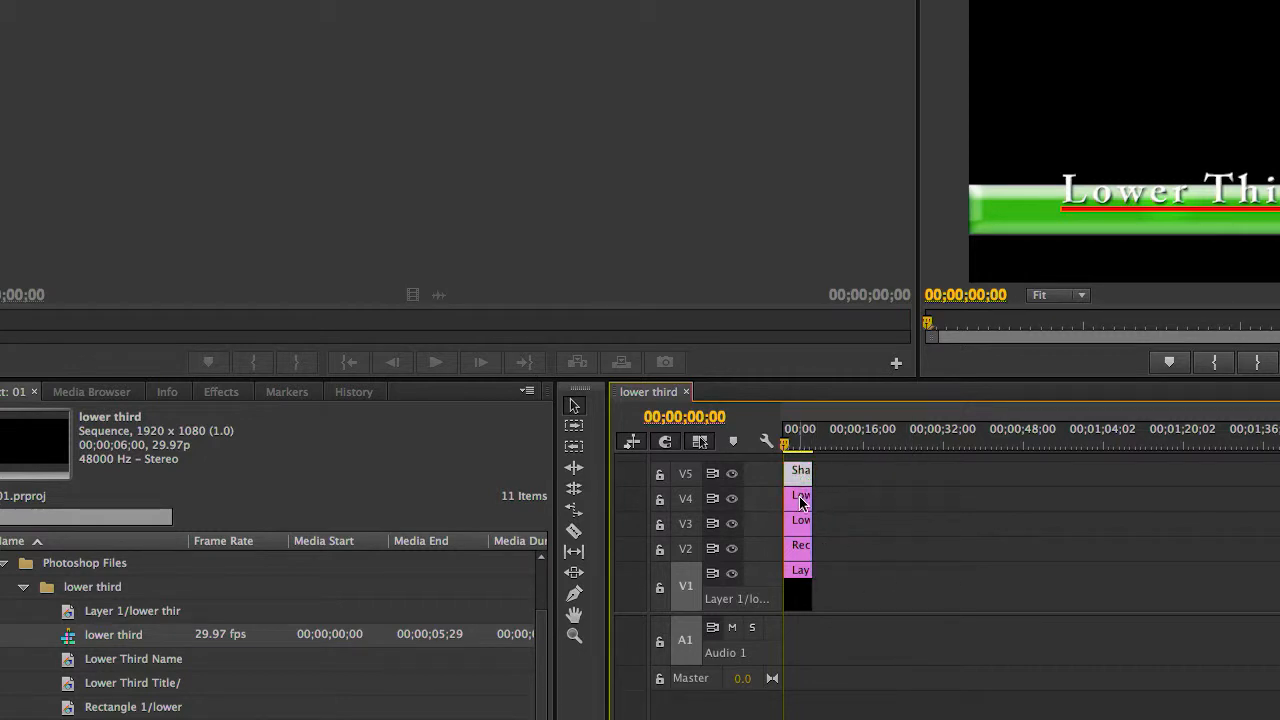
click(800, 500)
click(800, 522)
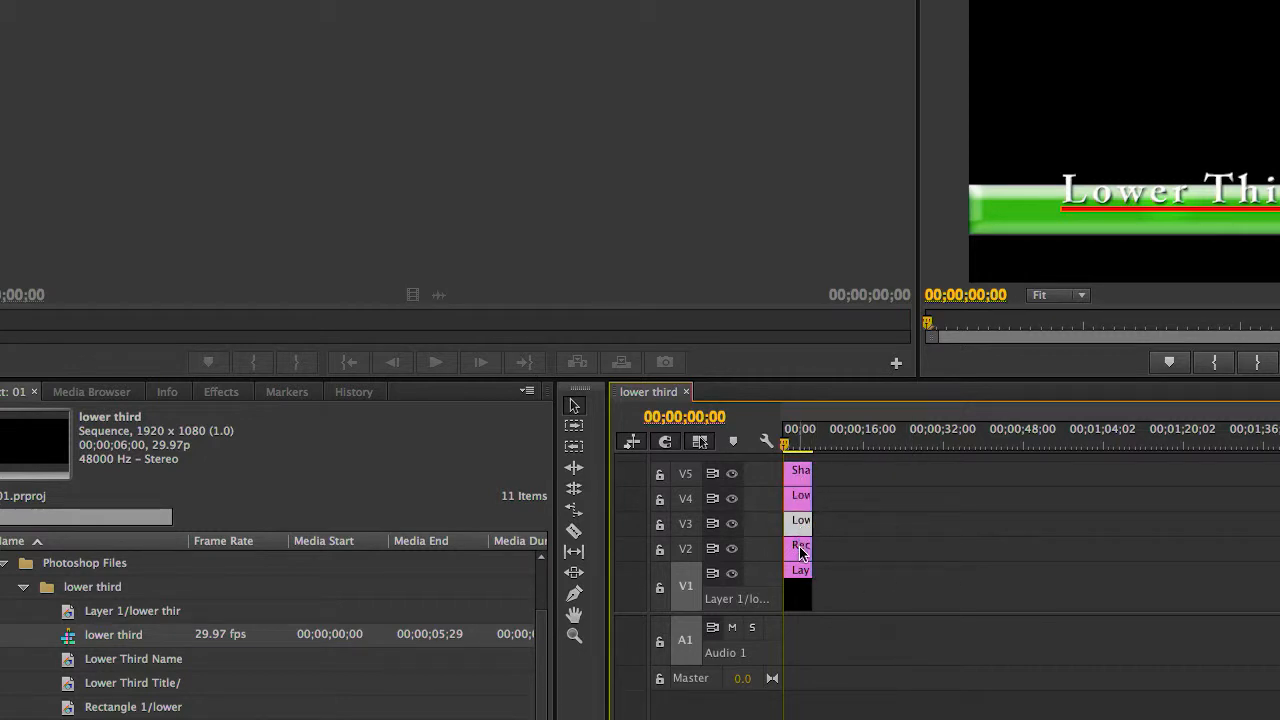
click(800, 548)
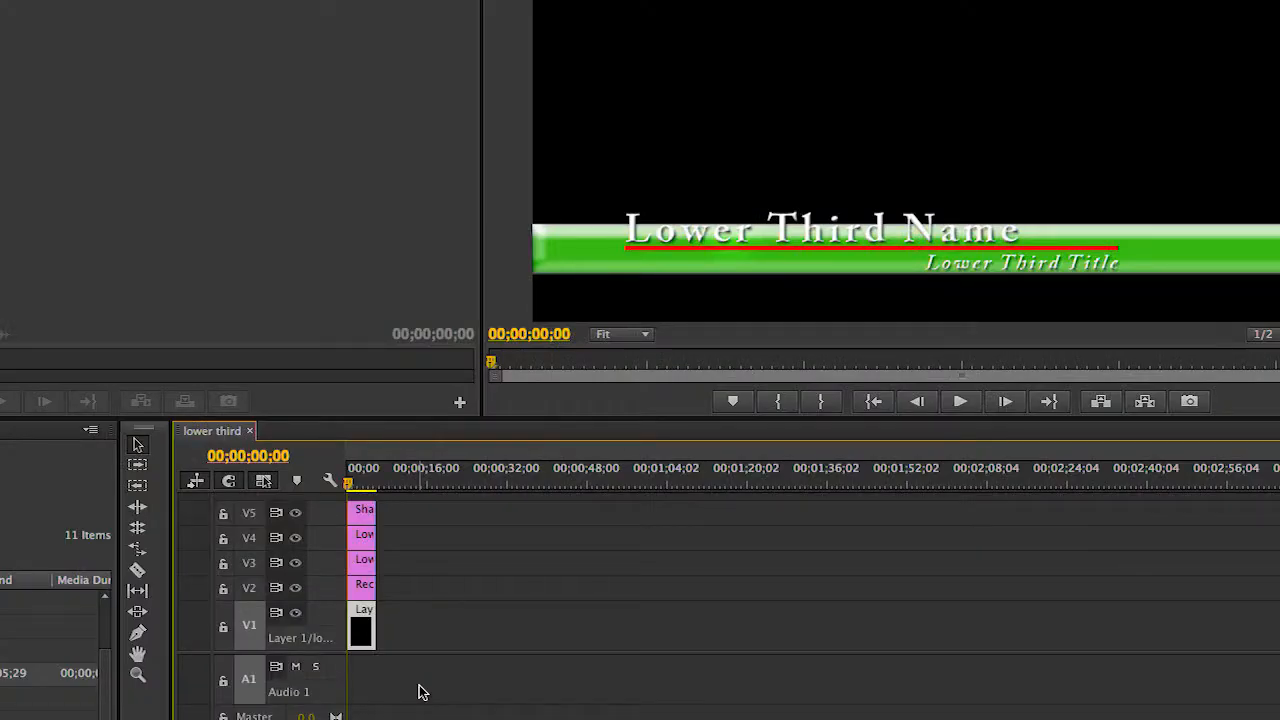
key(backslash)
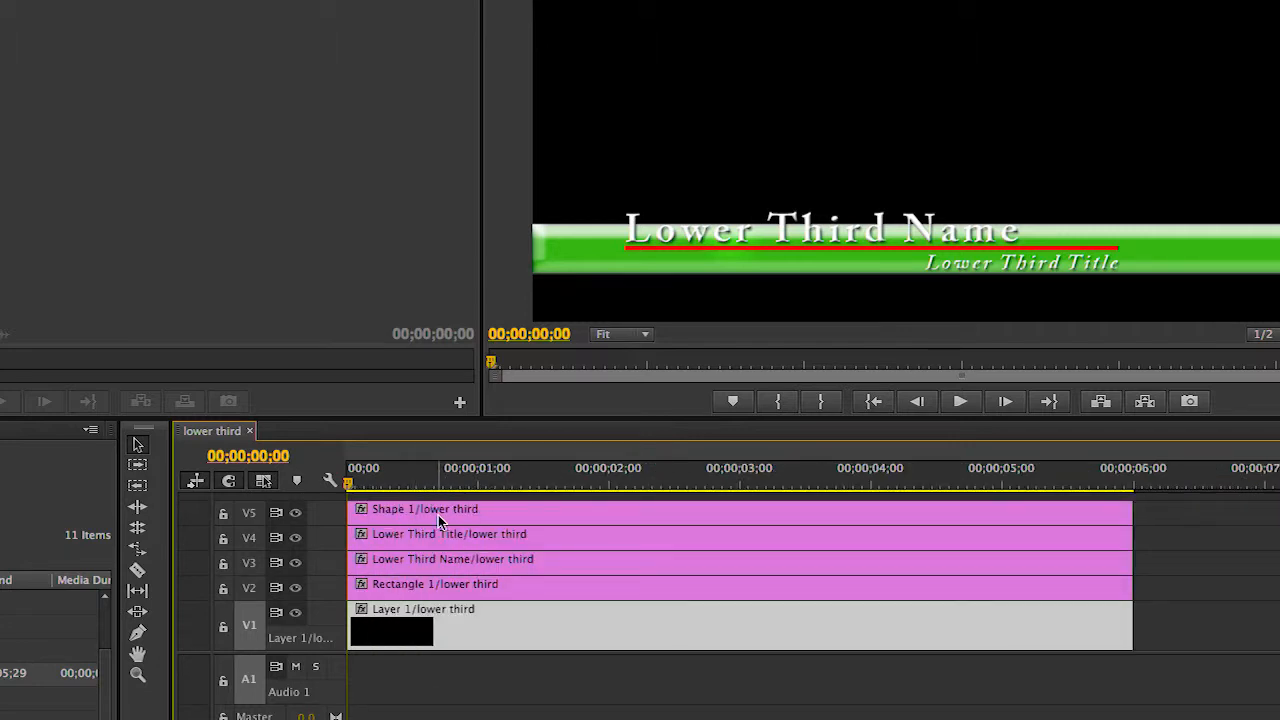
scroll(438, 515, up, 1)
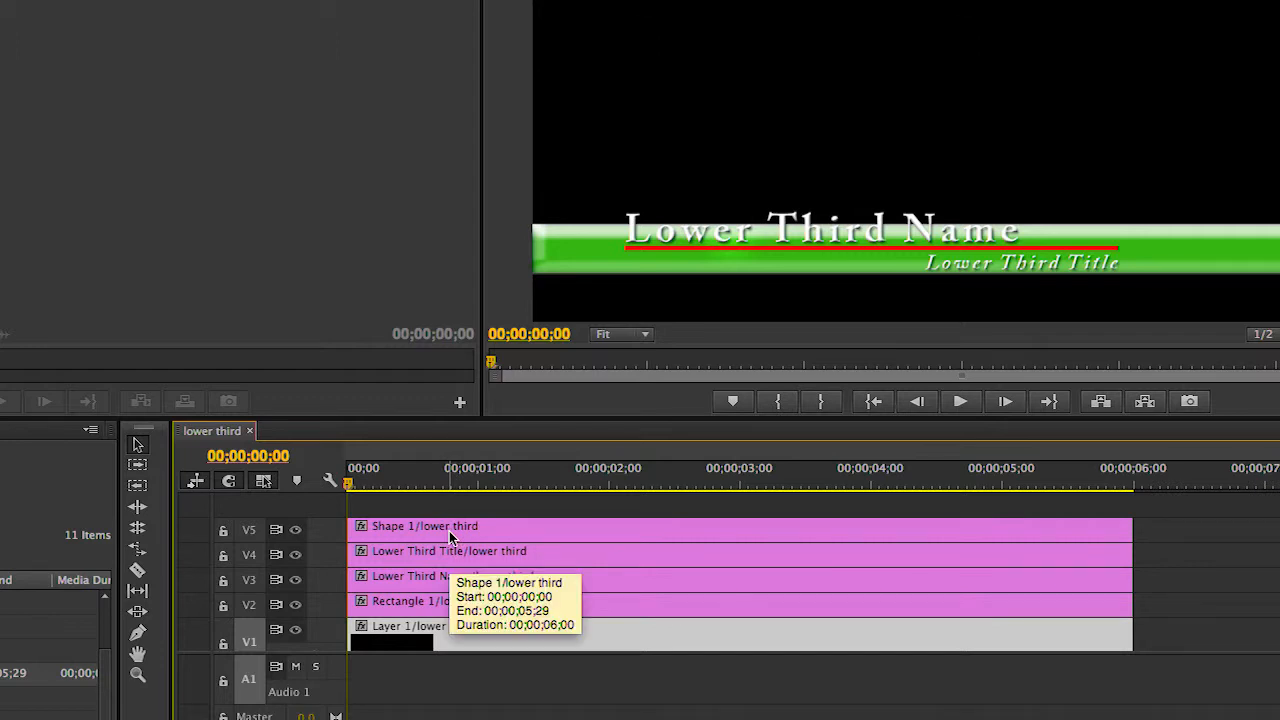
Animate the Shape 1 clip's horizontal position from about -510 at the sequence start to about 950 at 00;00;01;29.
click(450, 537)
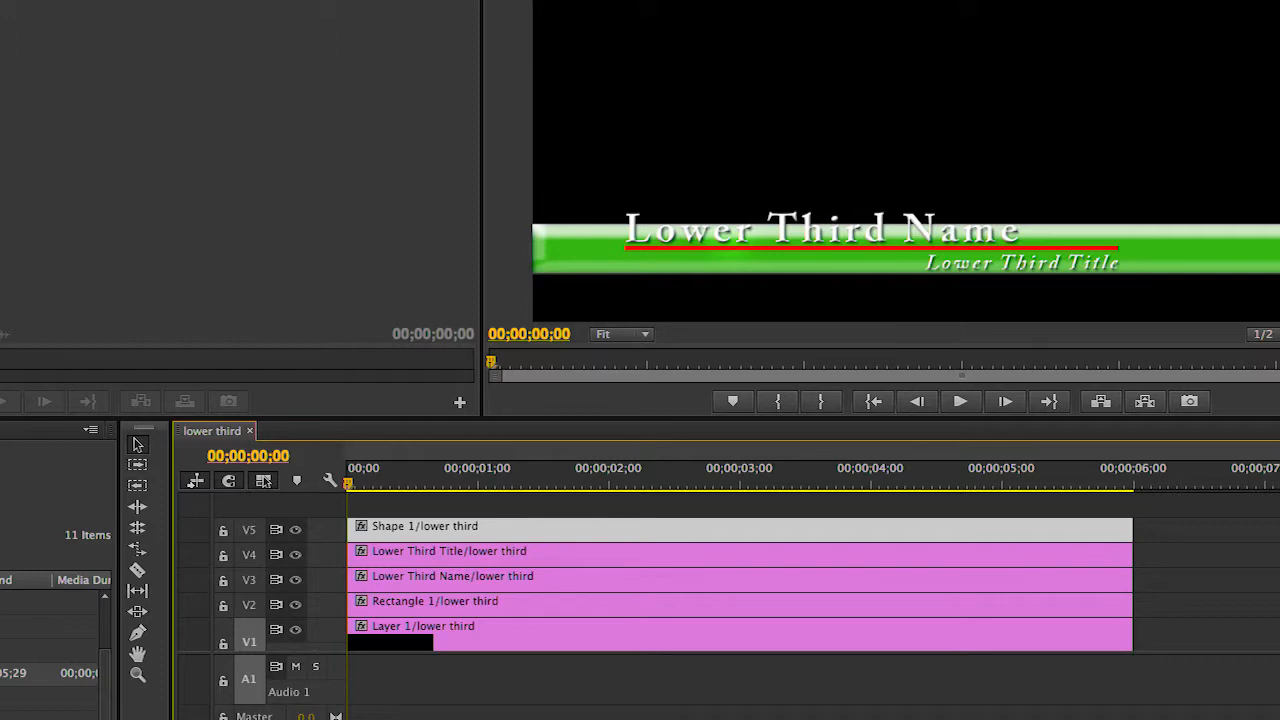
key(shift+5)
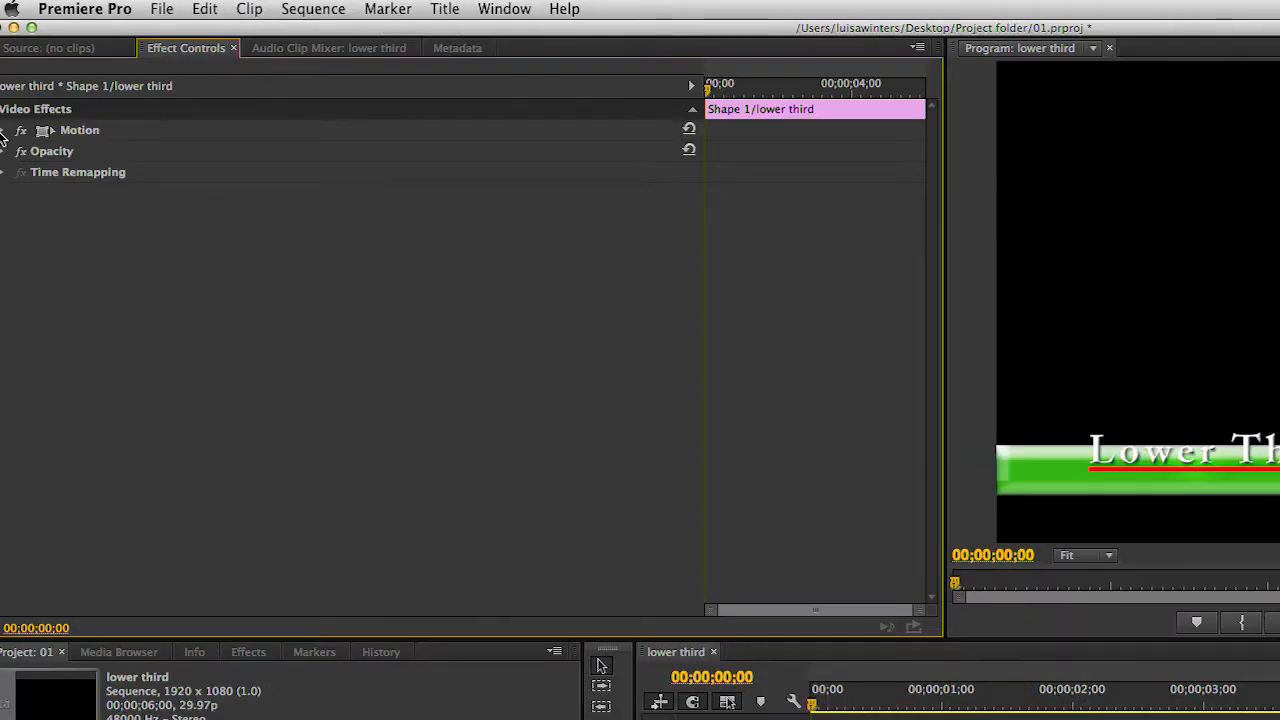
click(2, 131)
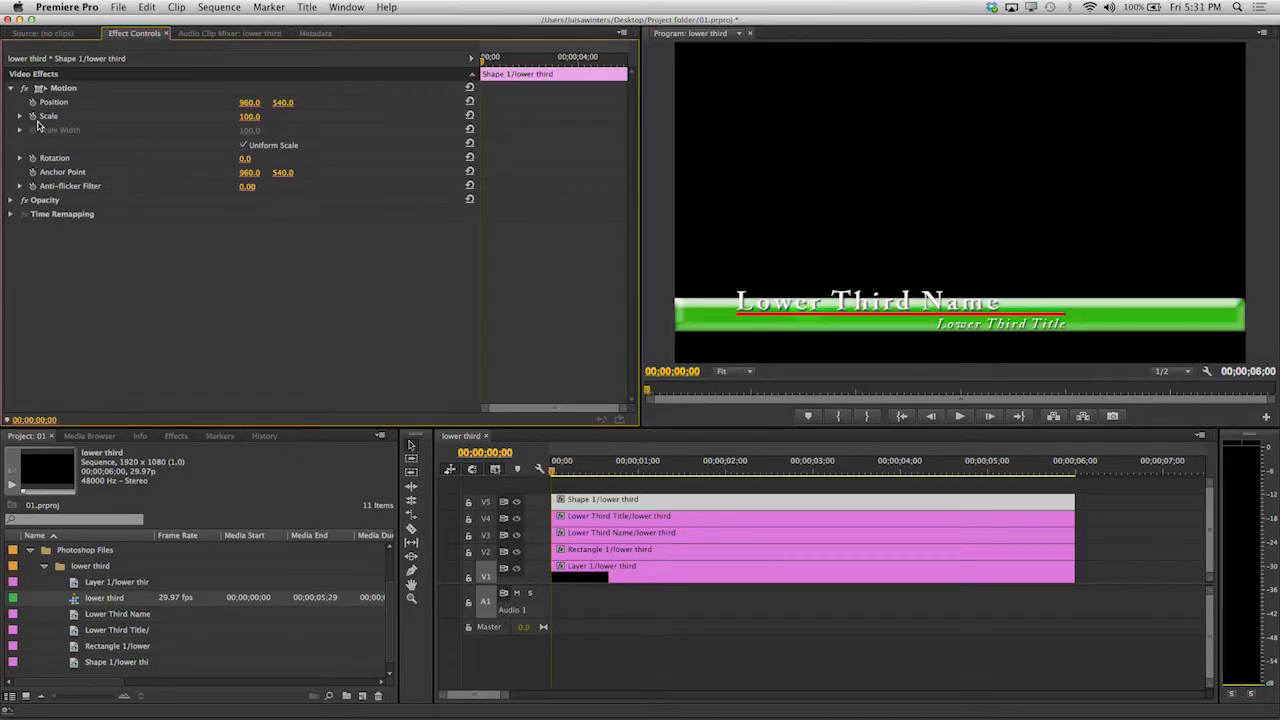
click(33, 102)
drag(253, 104, 106, 104)
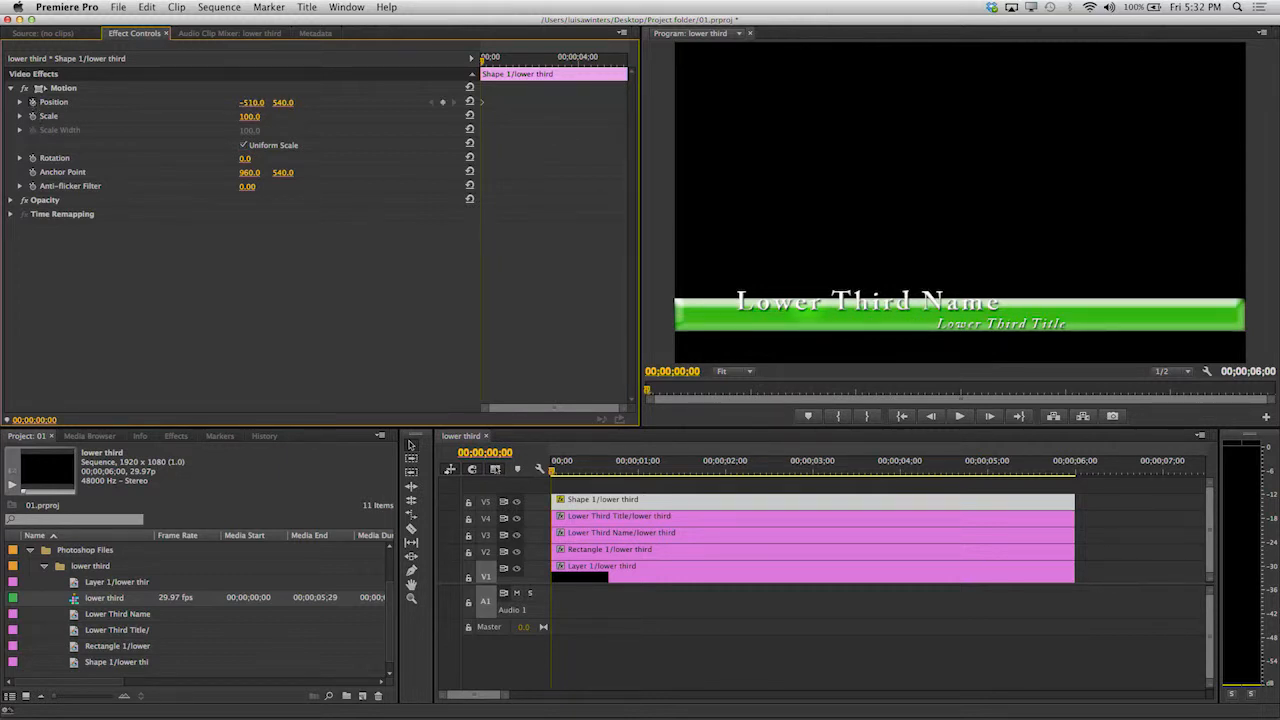
click(529, 62)
mouse_move(251, 102)
mouse_down()
mouse_move(320, 102)
mouse_move(252, 103)
mouse_up()
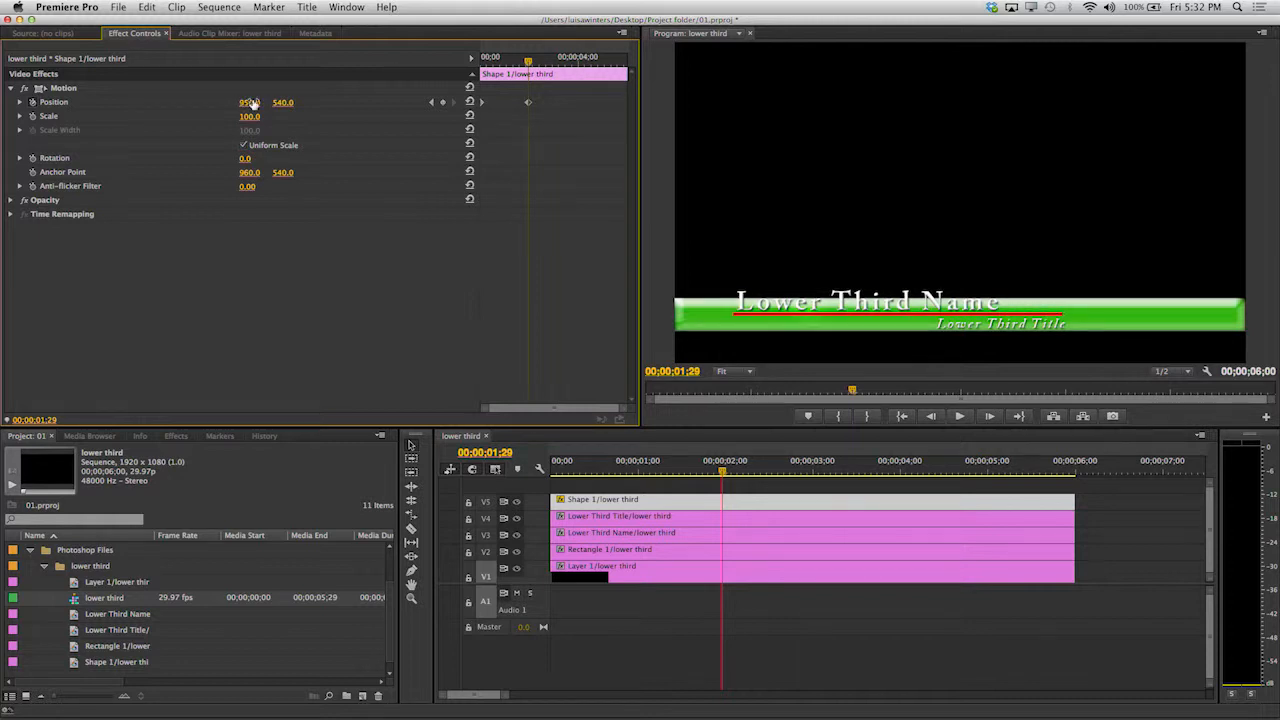
Keyframe the Lower Third Title's position at 00;00;01;29, and shift it horizontally off the frame's right edge at the sequence start.
click(598, 516)
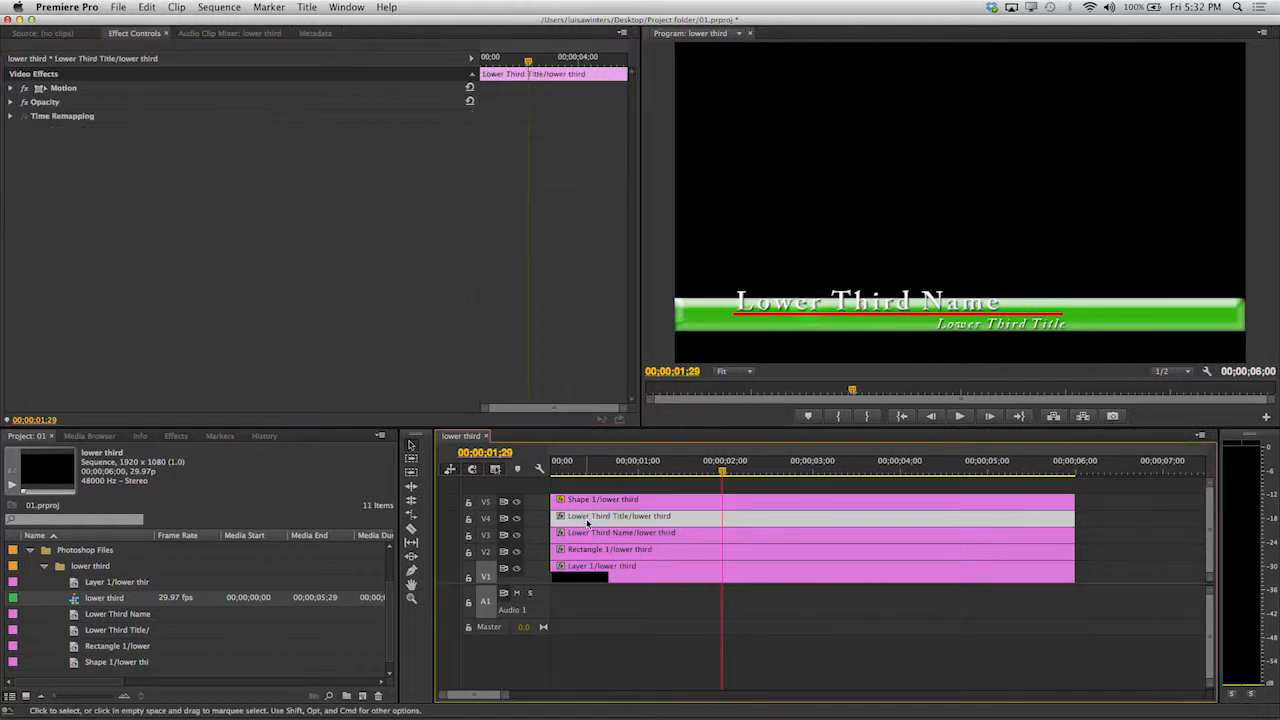
click(11, 88)
click(33, 102)
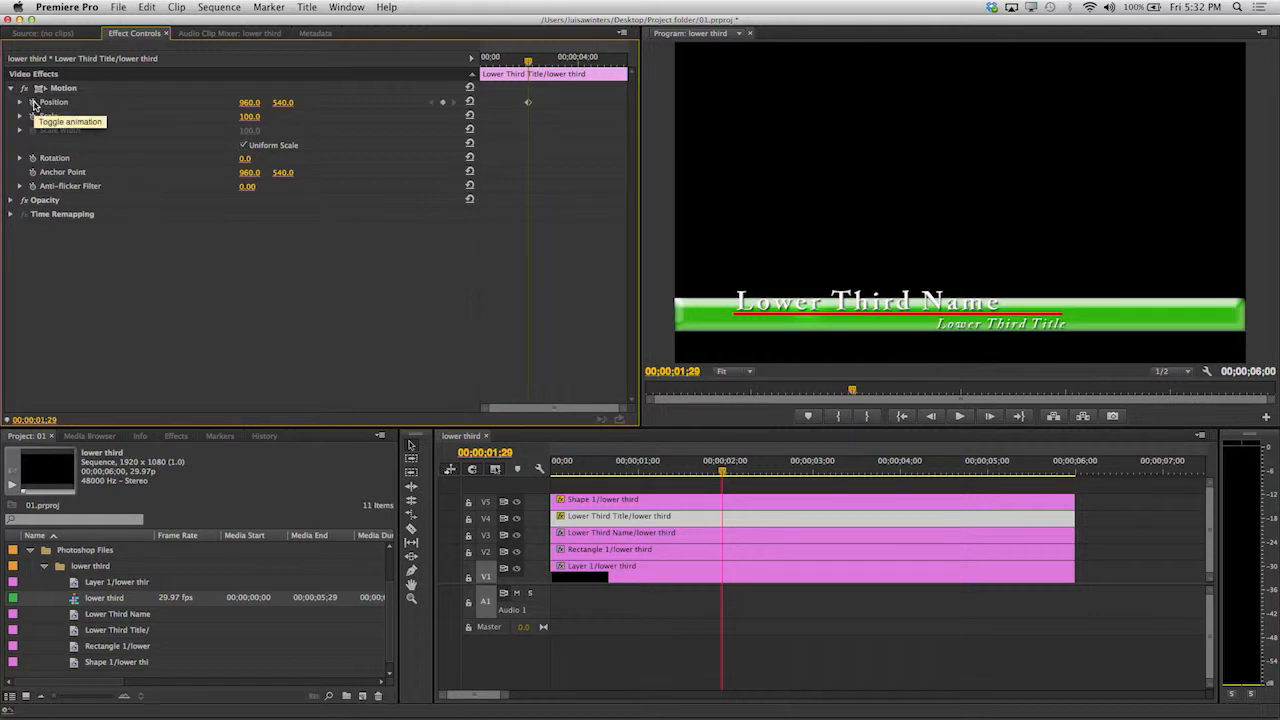
drag(528, 62, 482, 62)
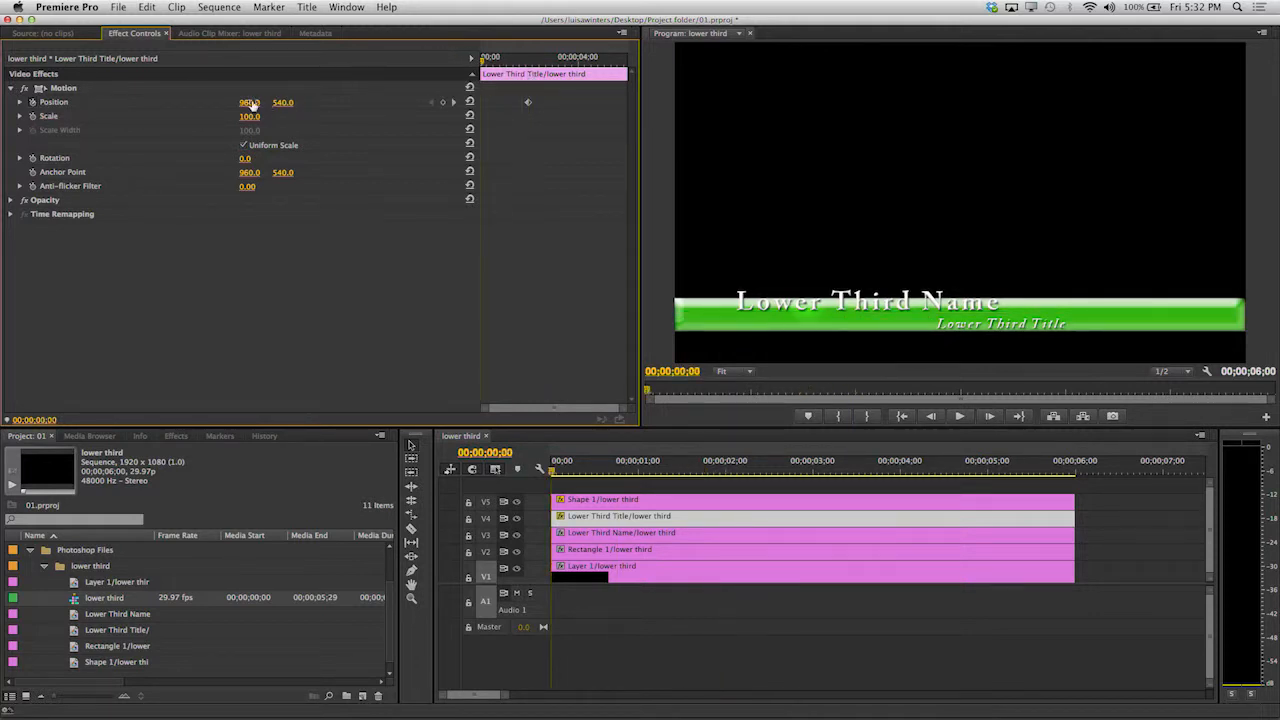
mouse_move(249, 102)
mouse_down()
mouse_move(328, 102)
mouse_move(252, 103)
mouse_up()
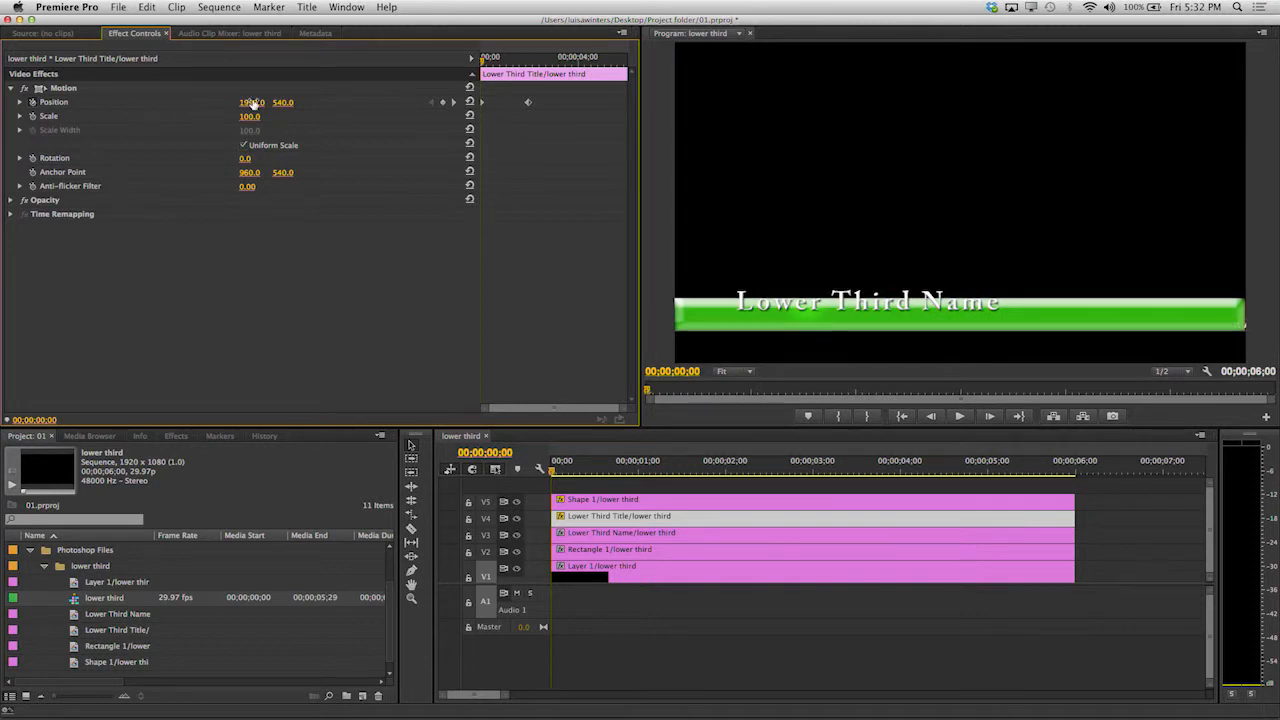
Keyframe the Lower Third Name's vertical position at about -430 at the sequence start and reset its position at 00;00;02;20.
click(590, 533)
click(31, 102)
drag(284, 102, 200, 102)
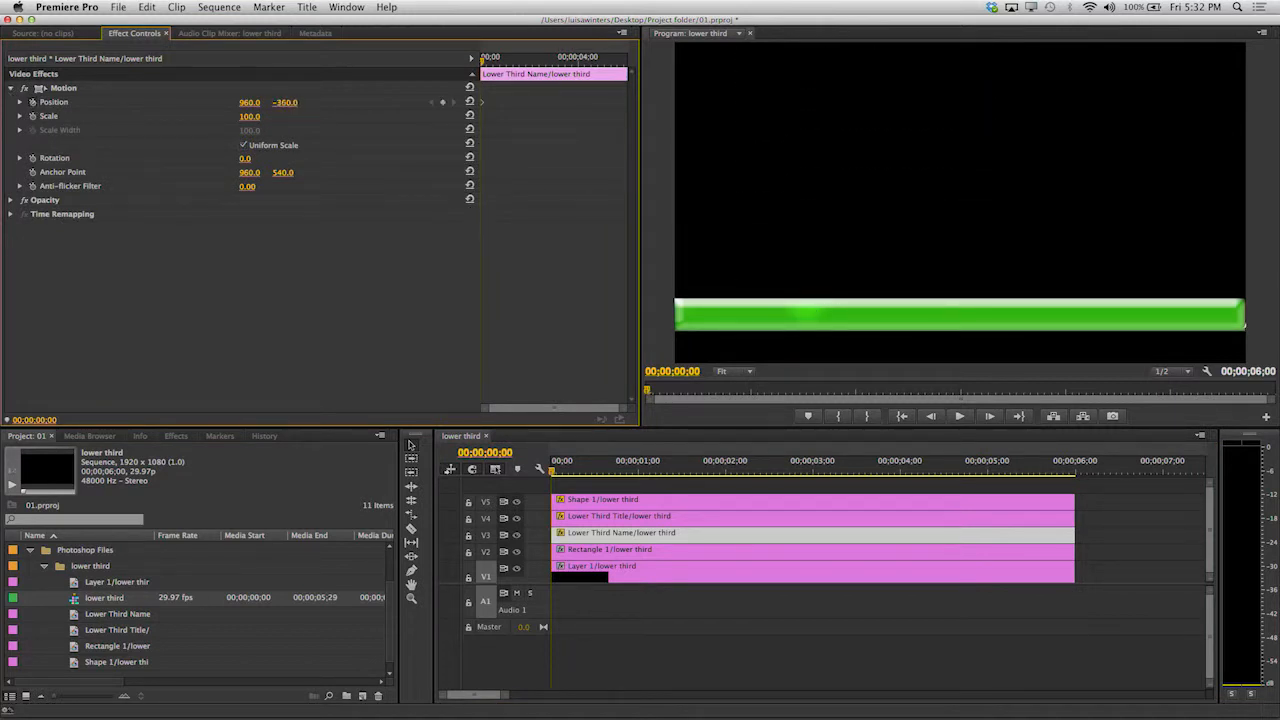
click(545, 65)
click(469, 101)
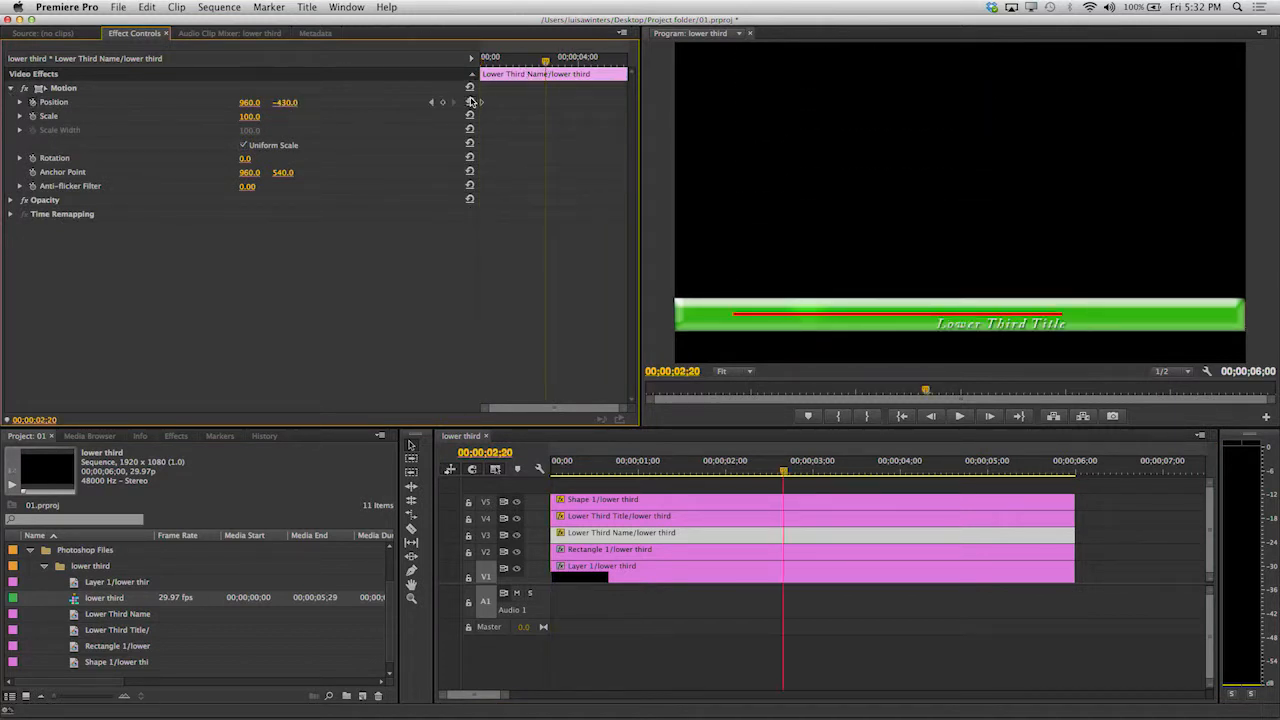
Fade in the Lower Third Name with opacity keyframes of 0% at 00;00;01;20 and 100% at 00;00;02;20.
click(10, 201)
click(444, 229)
drag(546, 63, 520, 63)
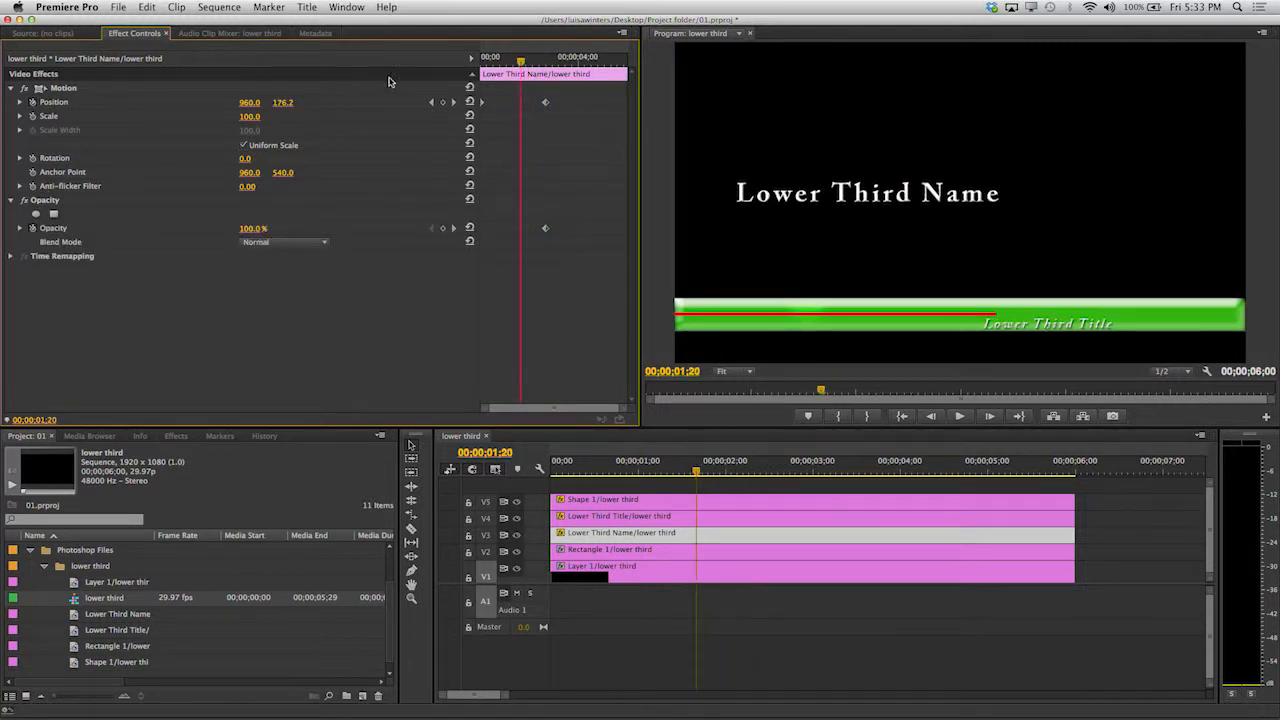
click(251, 228)
text(0)
key(Return)
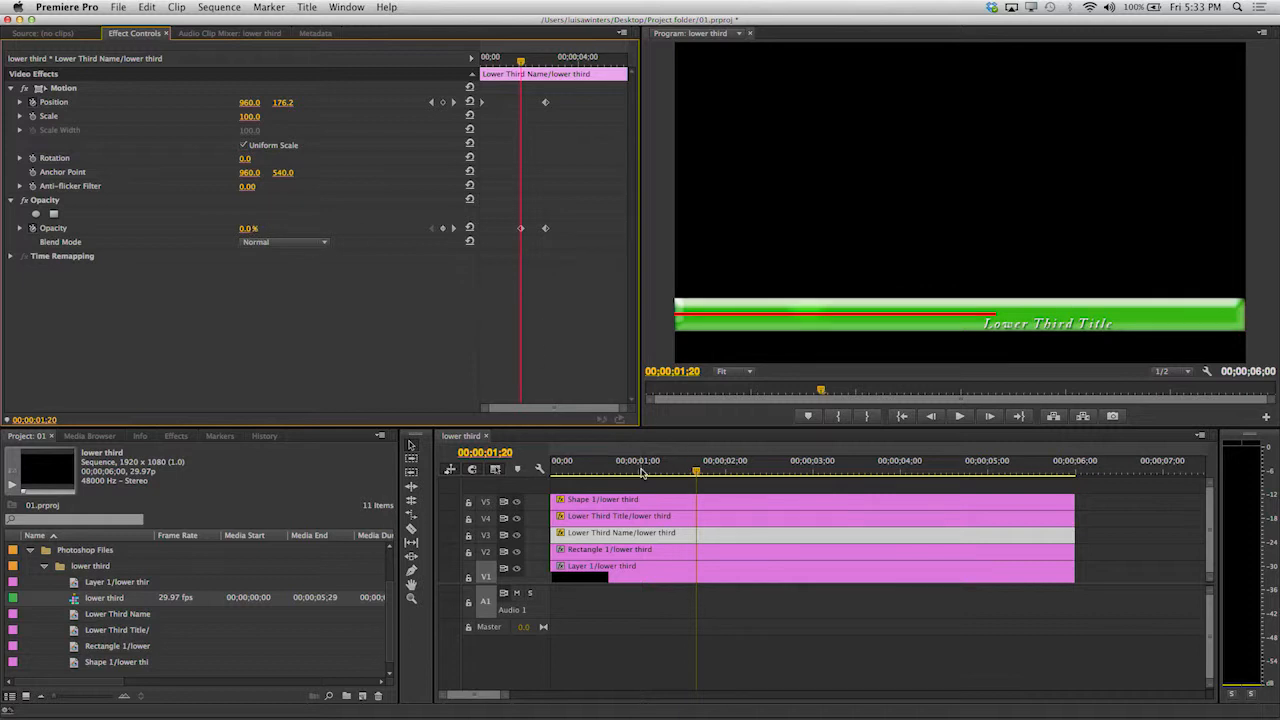
Animate Rectangle 1's vertical position from about 886 at the sequence start to 540 at 00;00;01;20, and preview the animation.
click(643, 550)
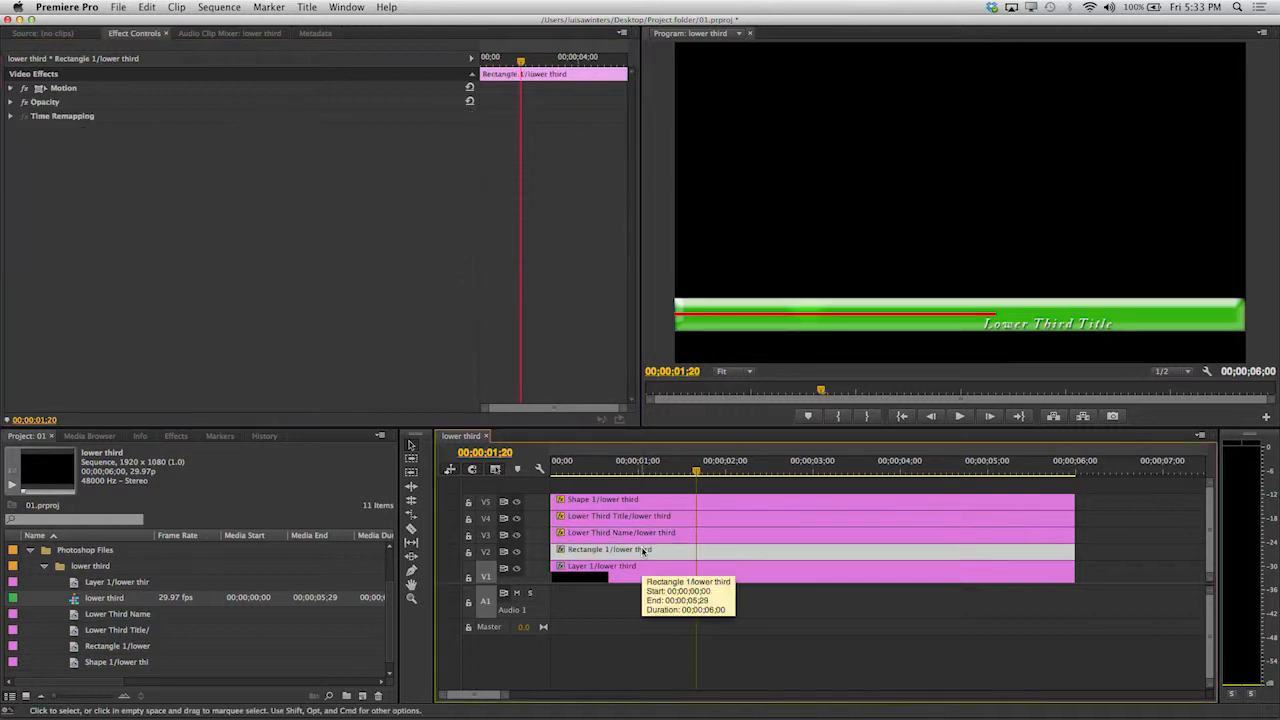
click(11, 88)
click(33, 102)
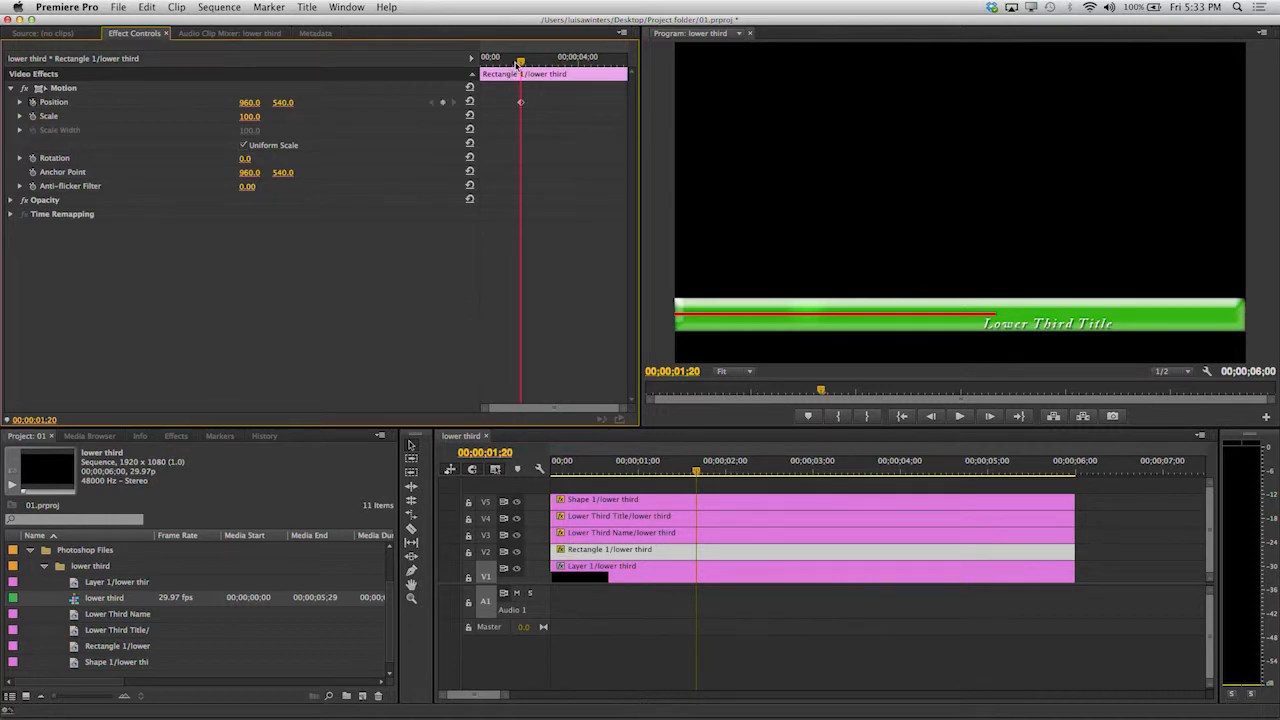
drag(521, 62, 482, 62)
drag(283, 102, 390, 102)
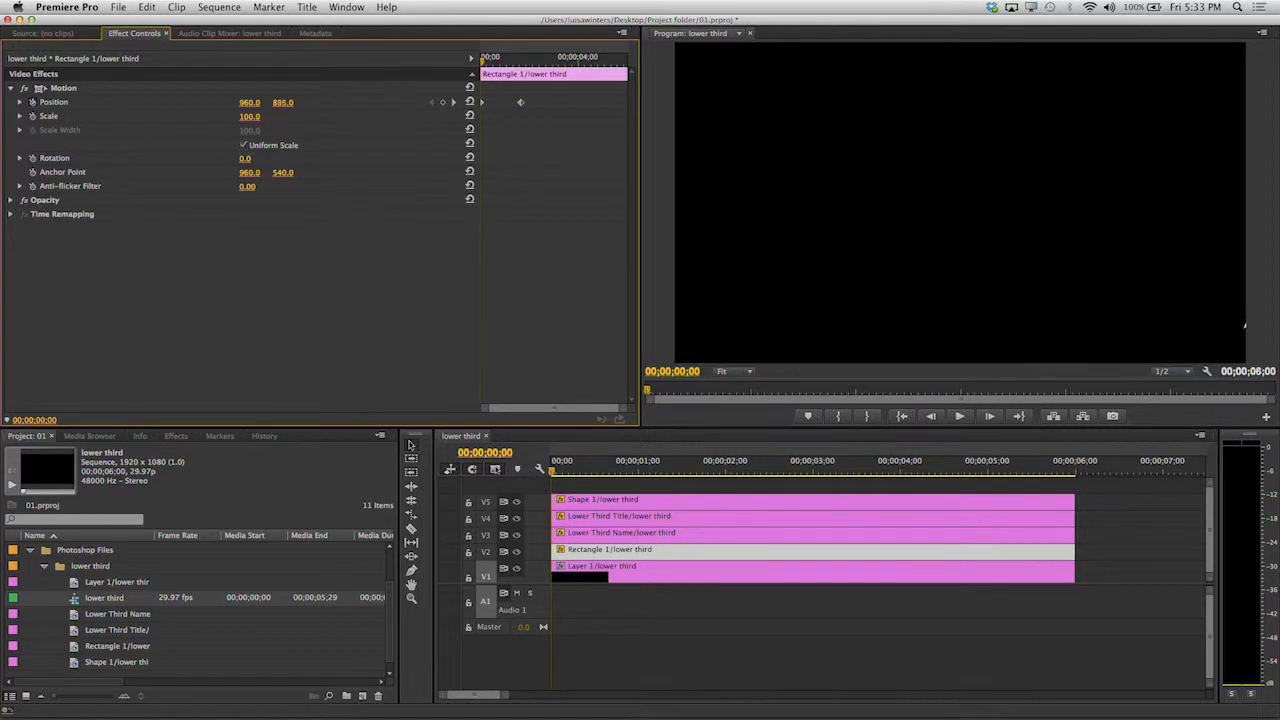
key(space)
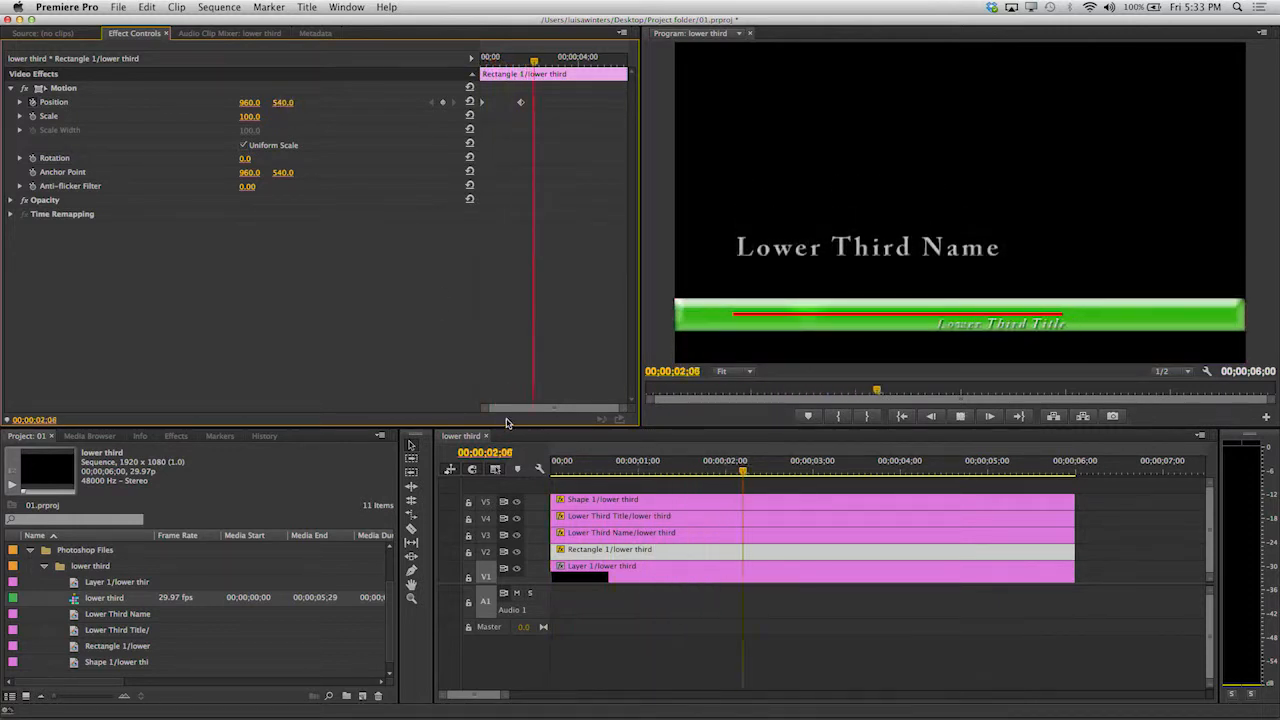
key(space)
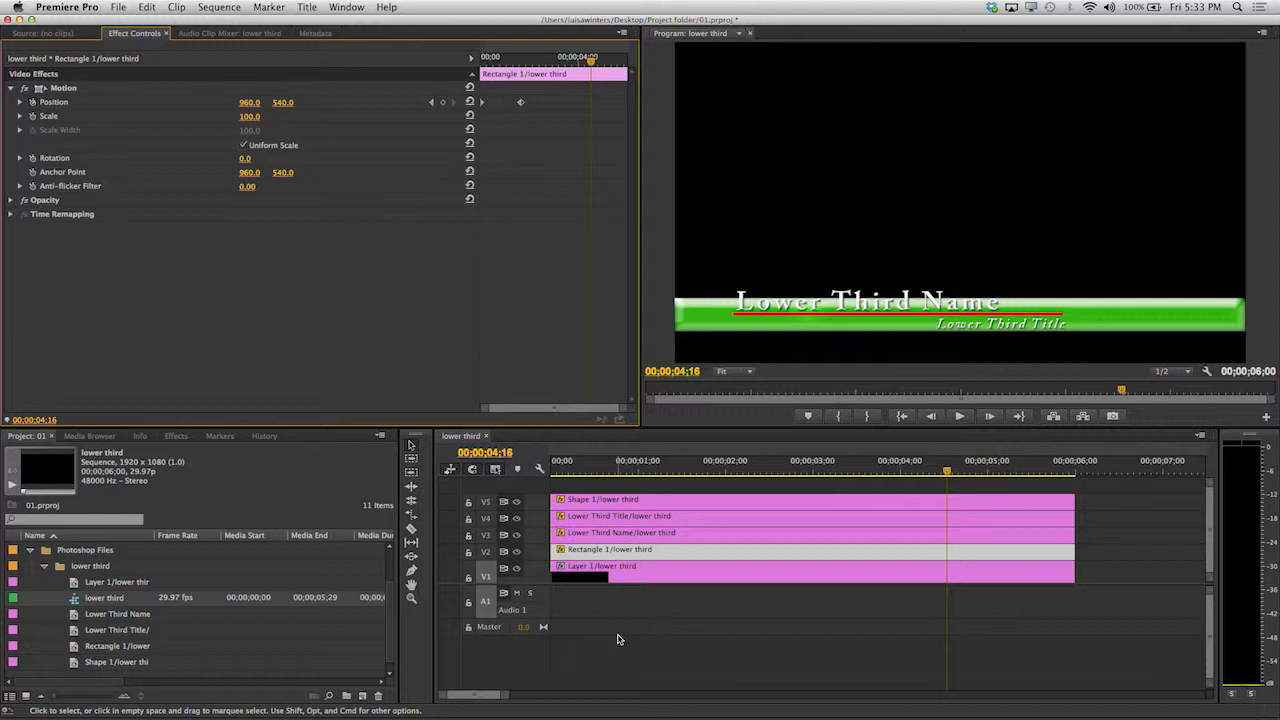
Delete the black Layer 1 clip from V1 and play the lower third animation from the start.
click(660, 576)
key(Delete)
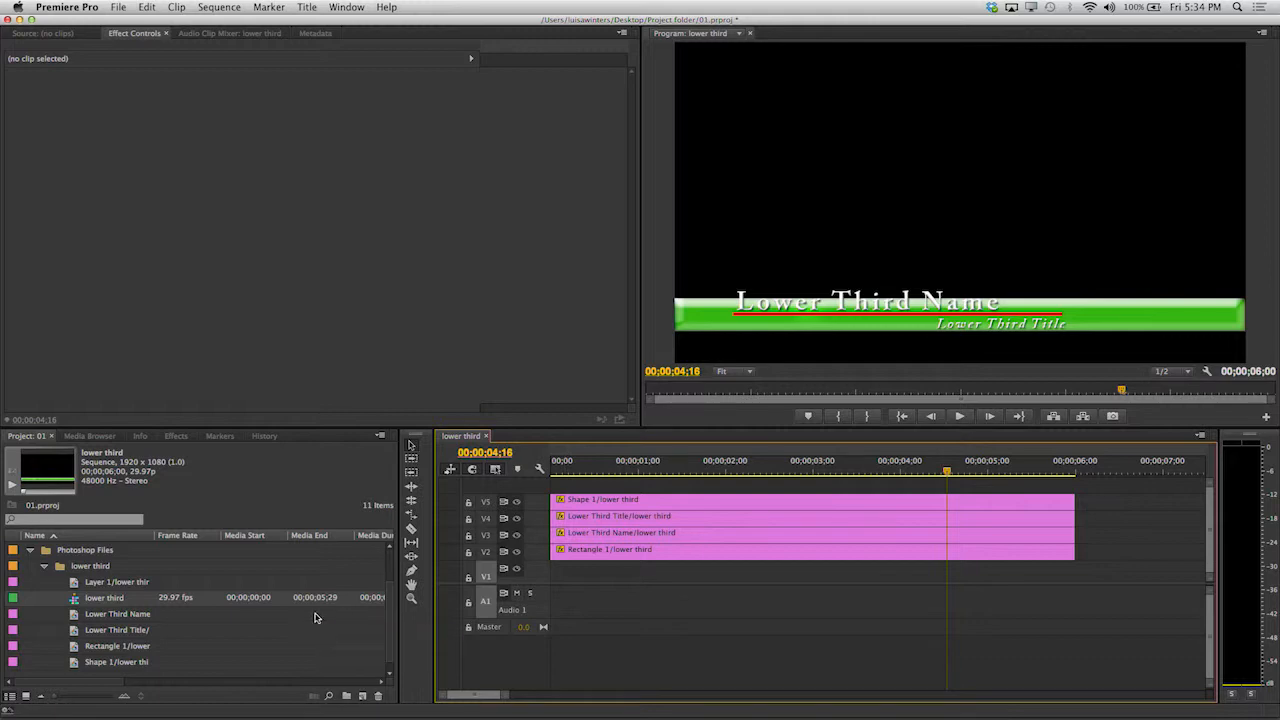
drag(575, 469, 482, 458)
key(space)
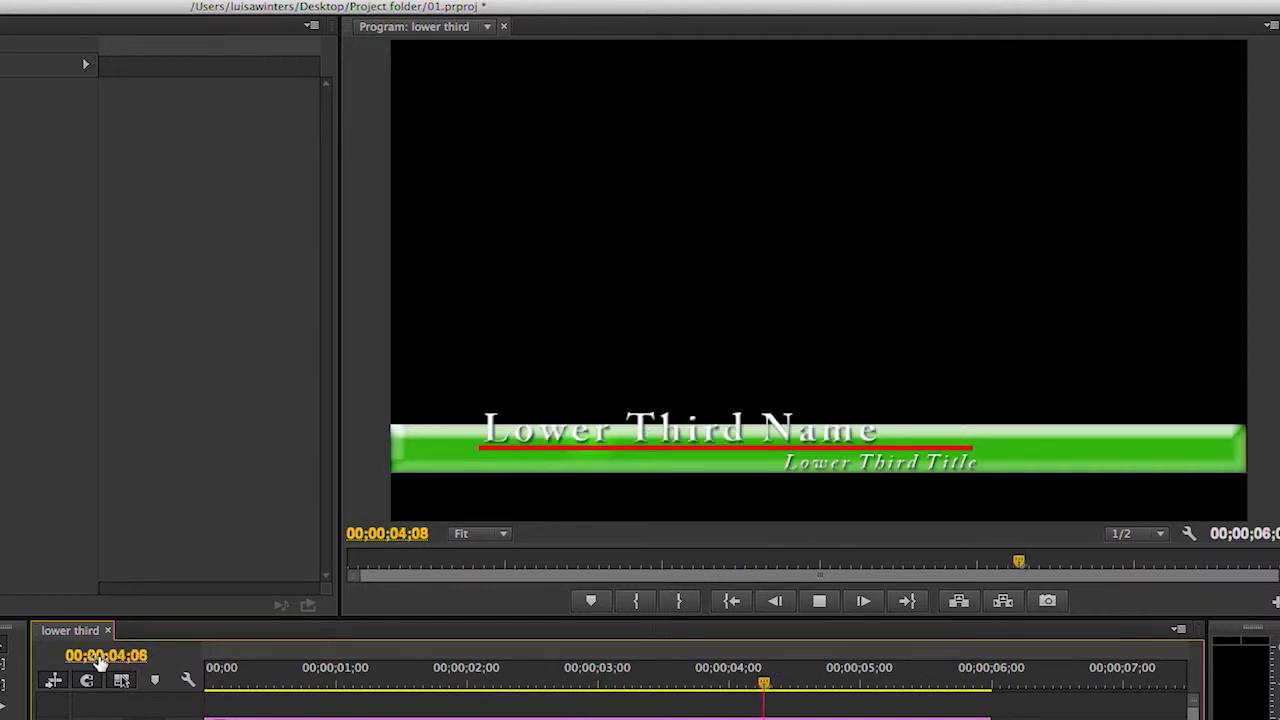
key(space)
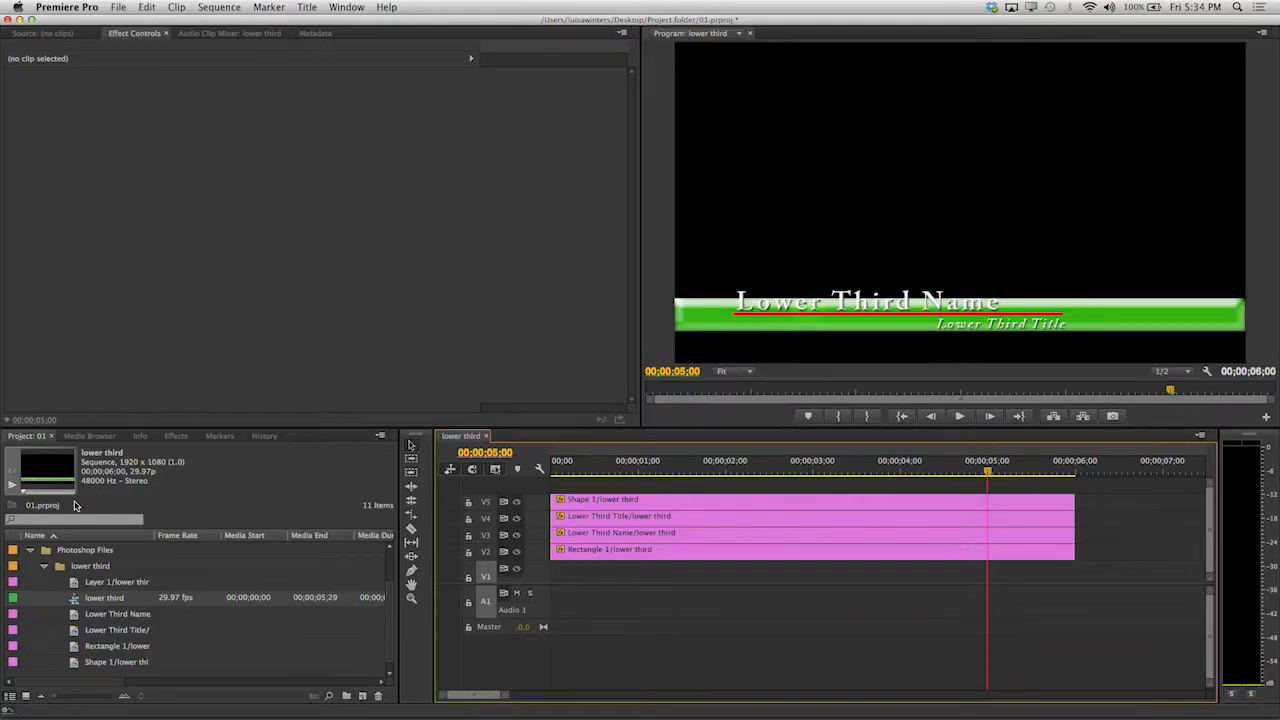
Import NiagaraFalls04.mov from the Video folder's Niagara Falls 24p subfolder and create a new sequence from the clip.
scroll(110, 562, up, 2)
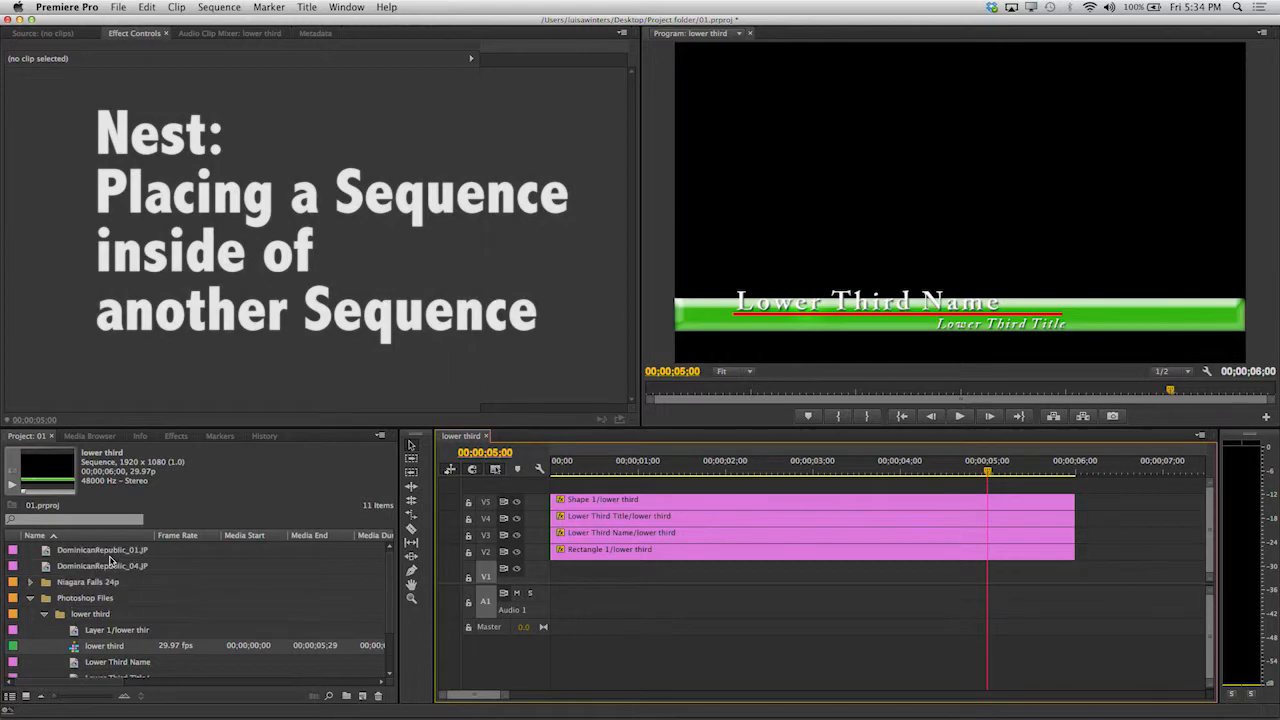
click(30, 599)
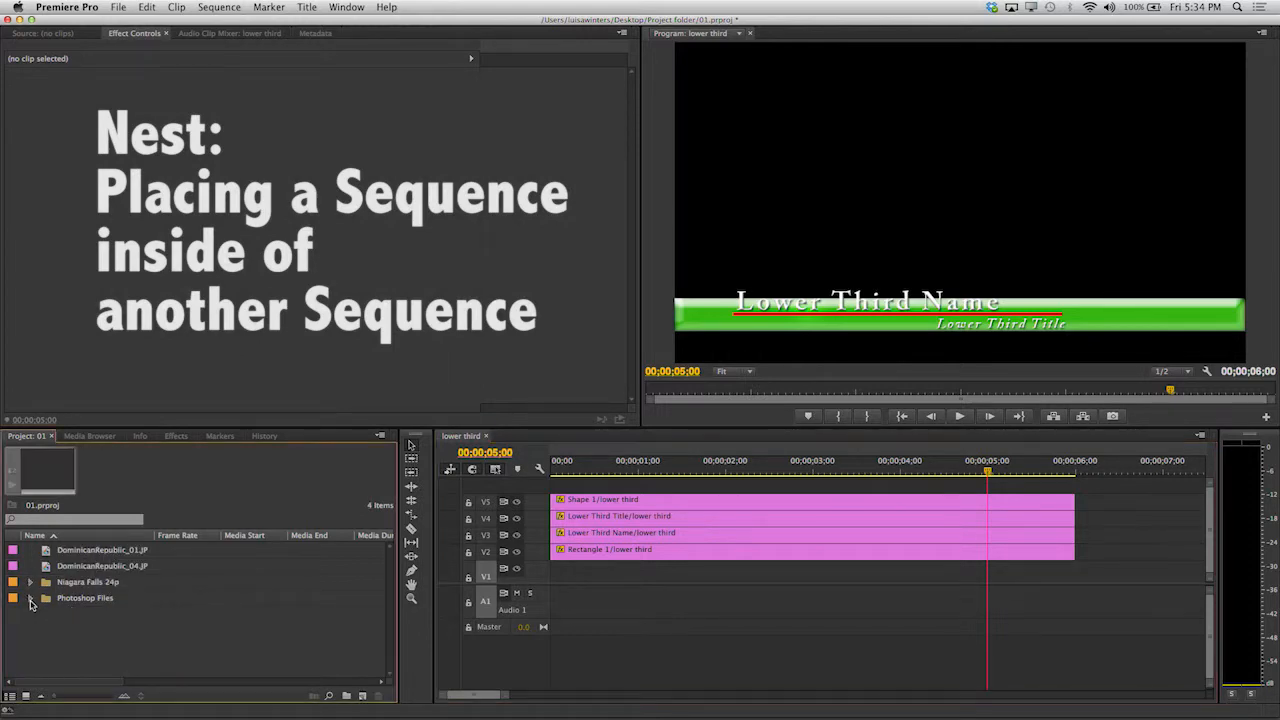
double_click(110, 646)
click(509, 147)
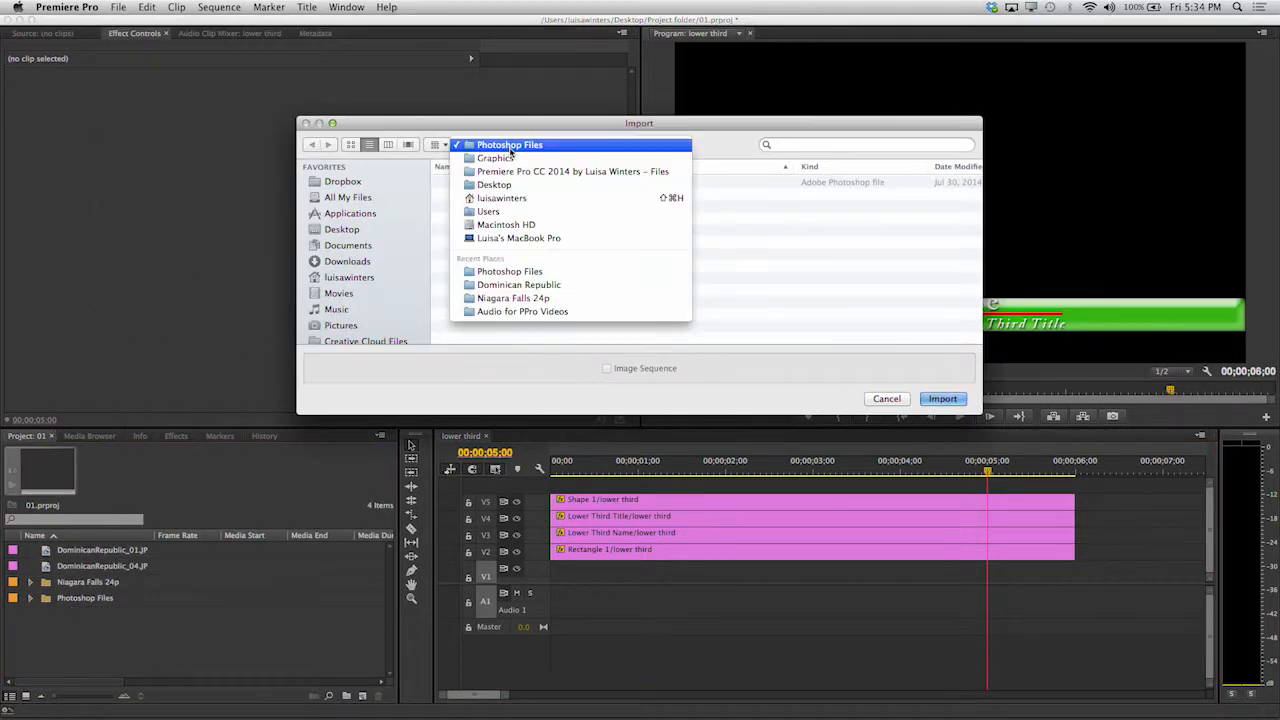
click(509, 172)
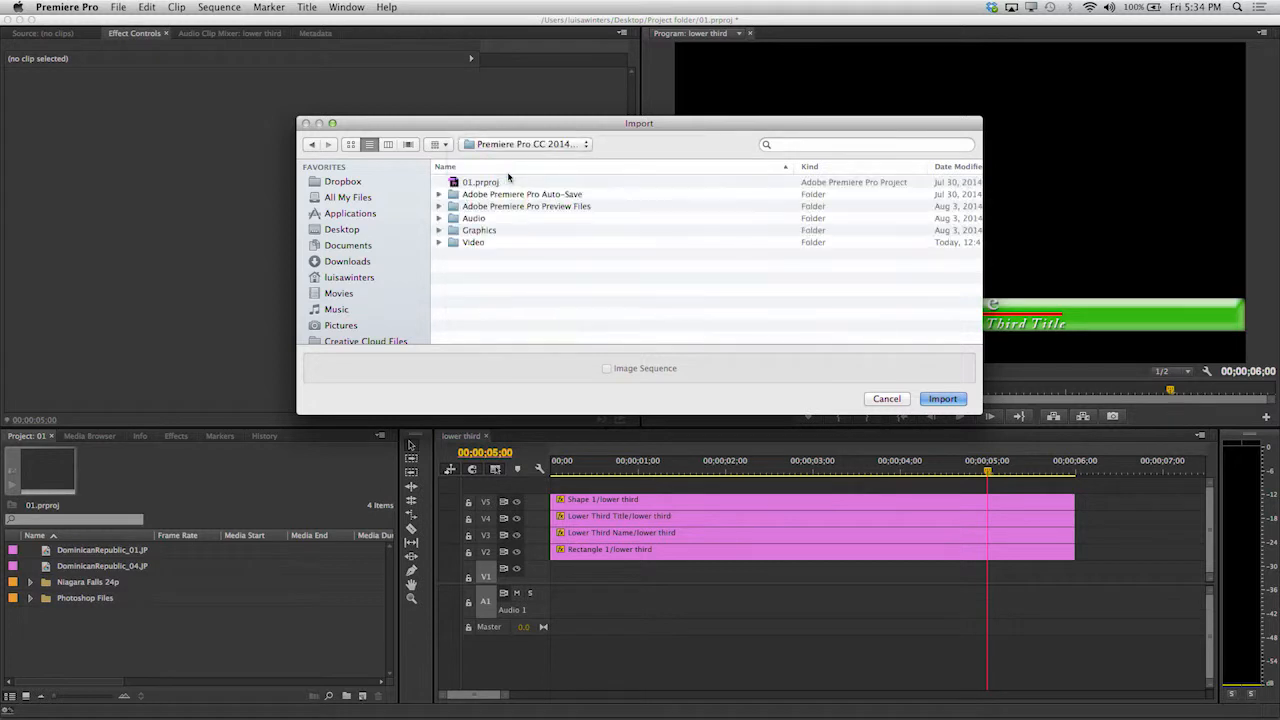
double_click(456, 243)
double_click(457, 243)
double_click(458, 218)
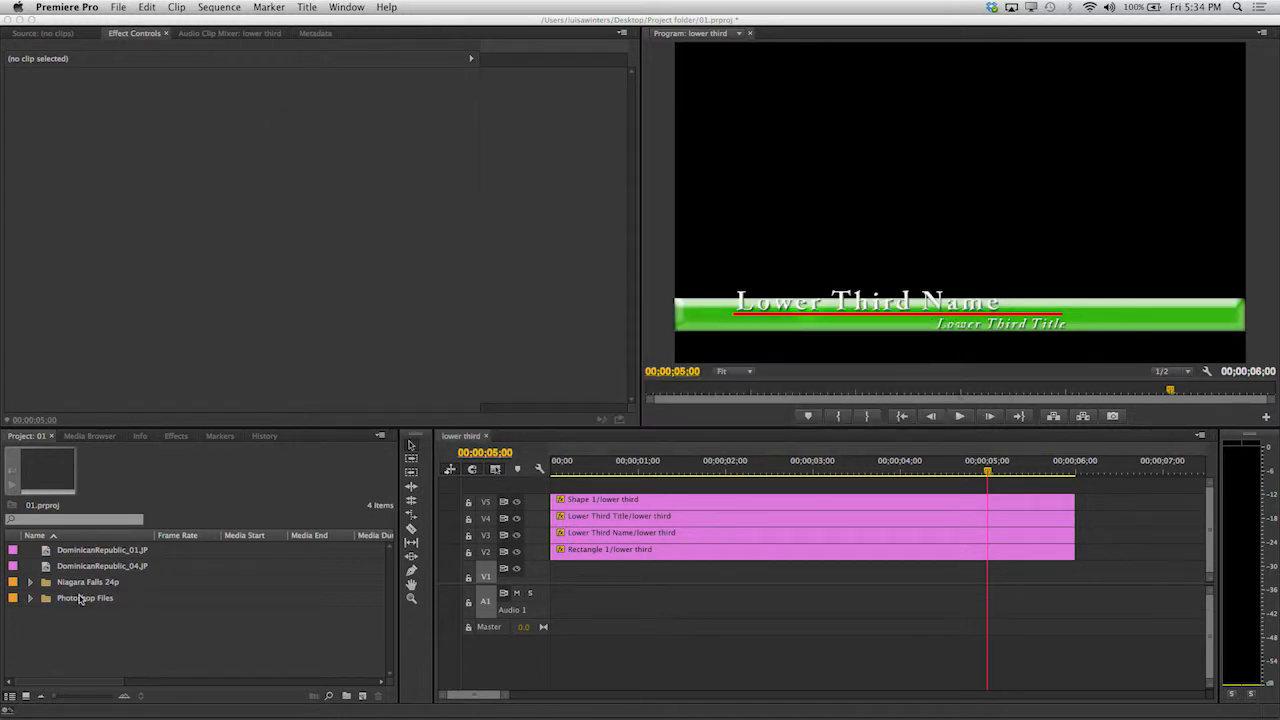
drag(362, 695, 362, 695)
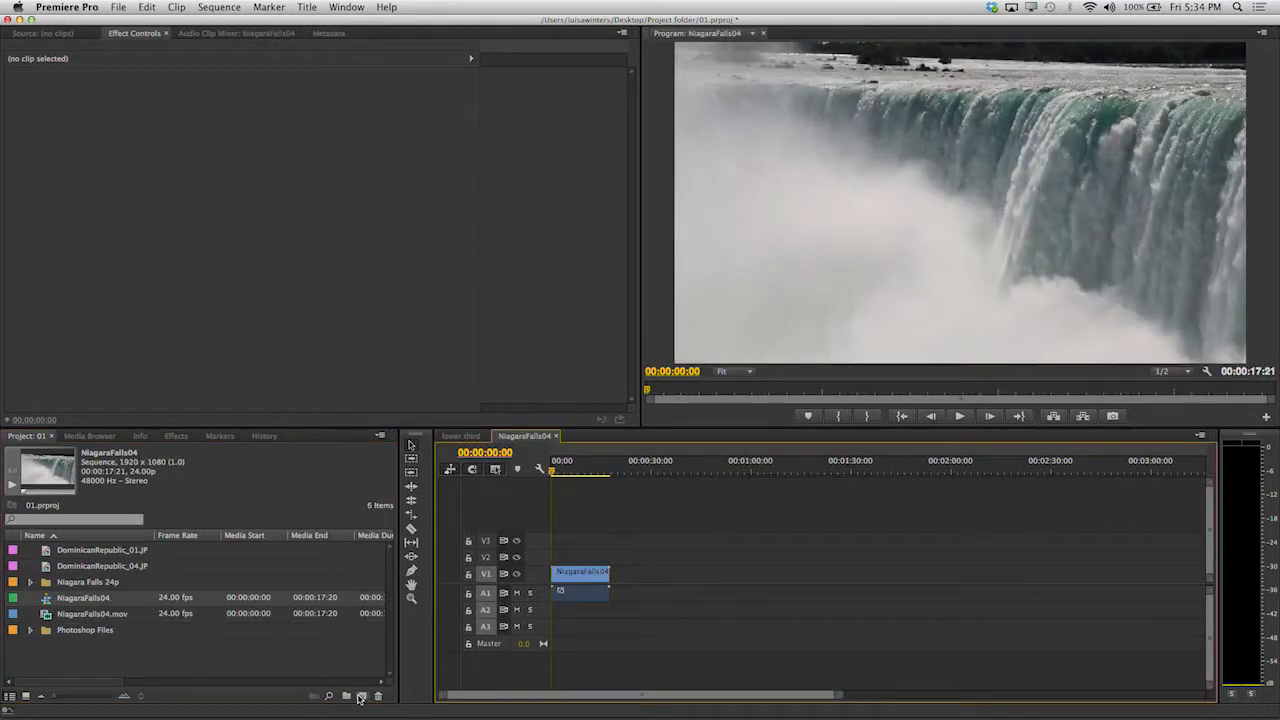
Nest the lower third sequence on V2 above the NiagaraFalls04 clip, at the start of the NiagaraFalls04 sequence.
click(31, 582)
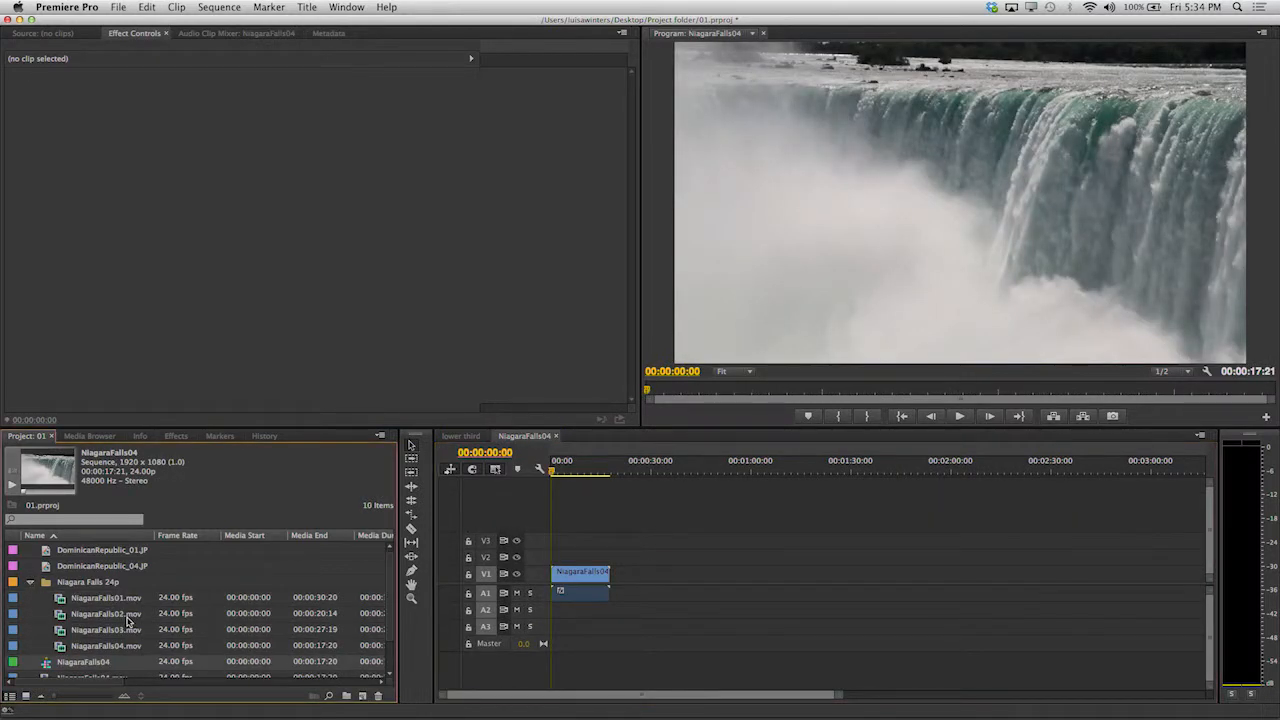
click(31, 583)
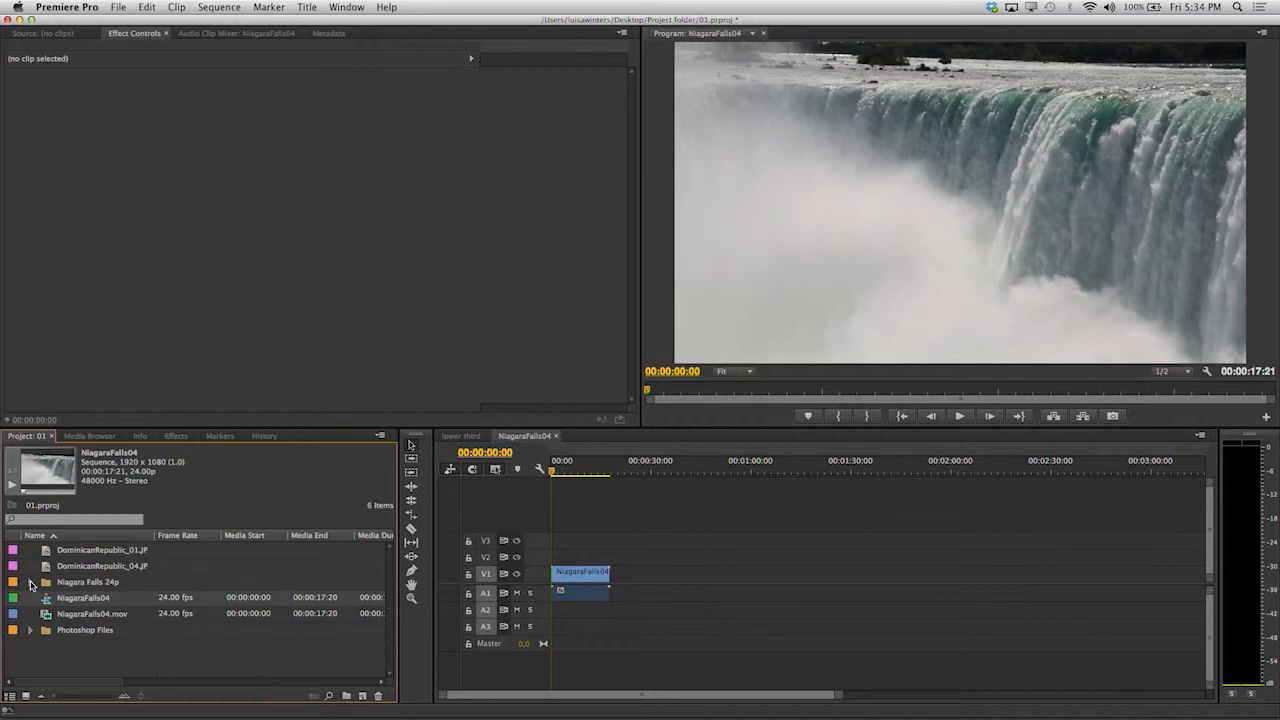
click(31, 630)
scroll(169, 650, down, 5)
drag(74, 600, 562, 556)
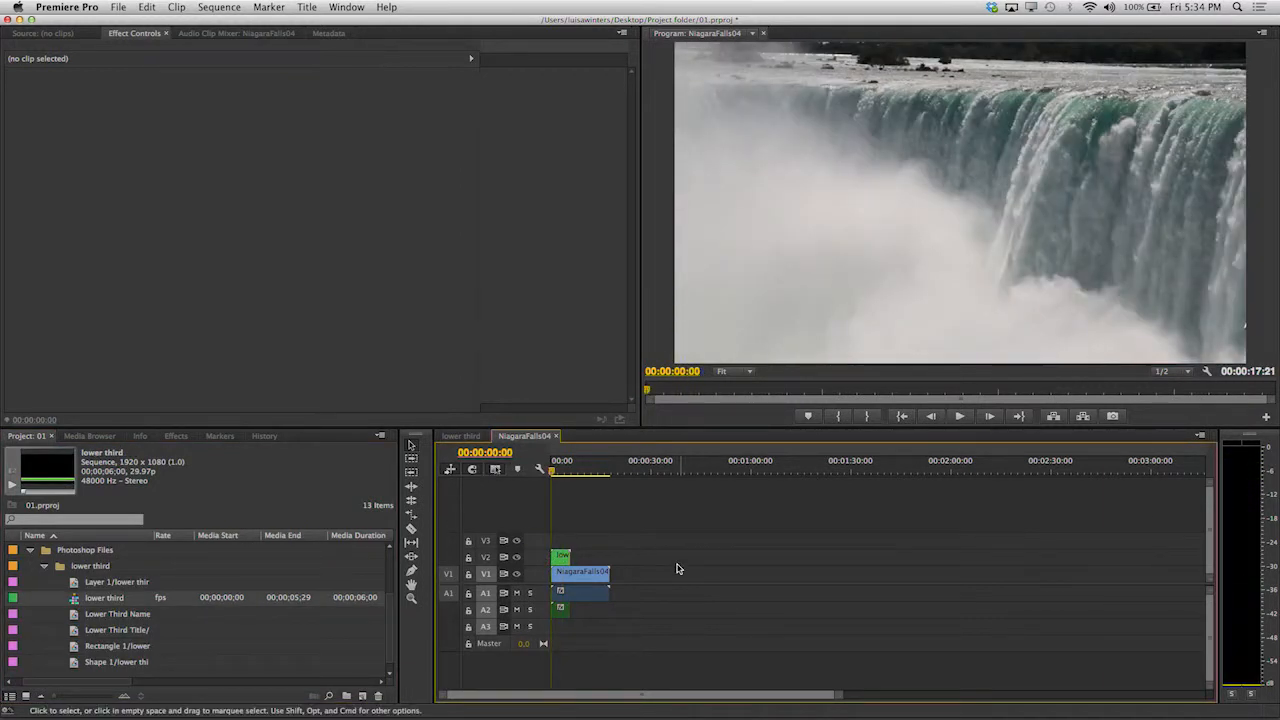
Turn the system volume all the way down and play the NiagaraFalls04 sequence past the end of the nested lower third.
click(1108, 7)
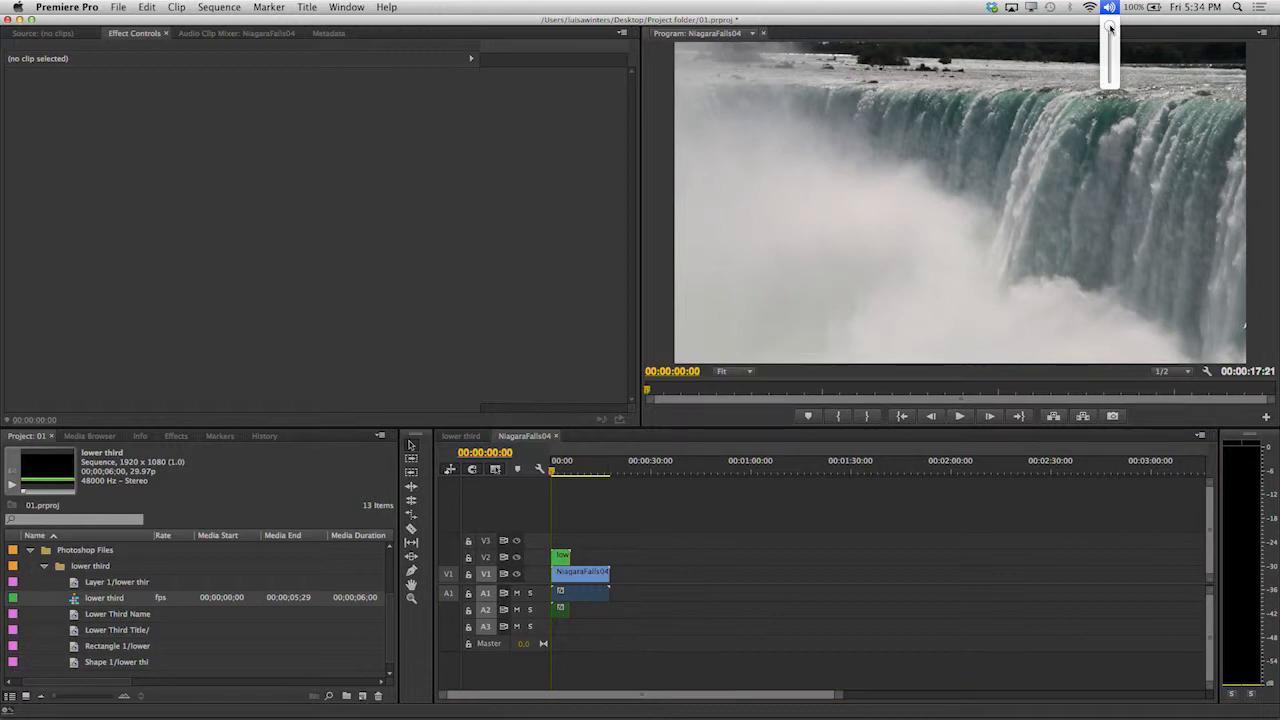
drag(1110, 28, 1110, 82)
key(space)
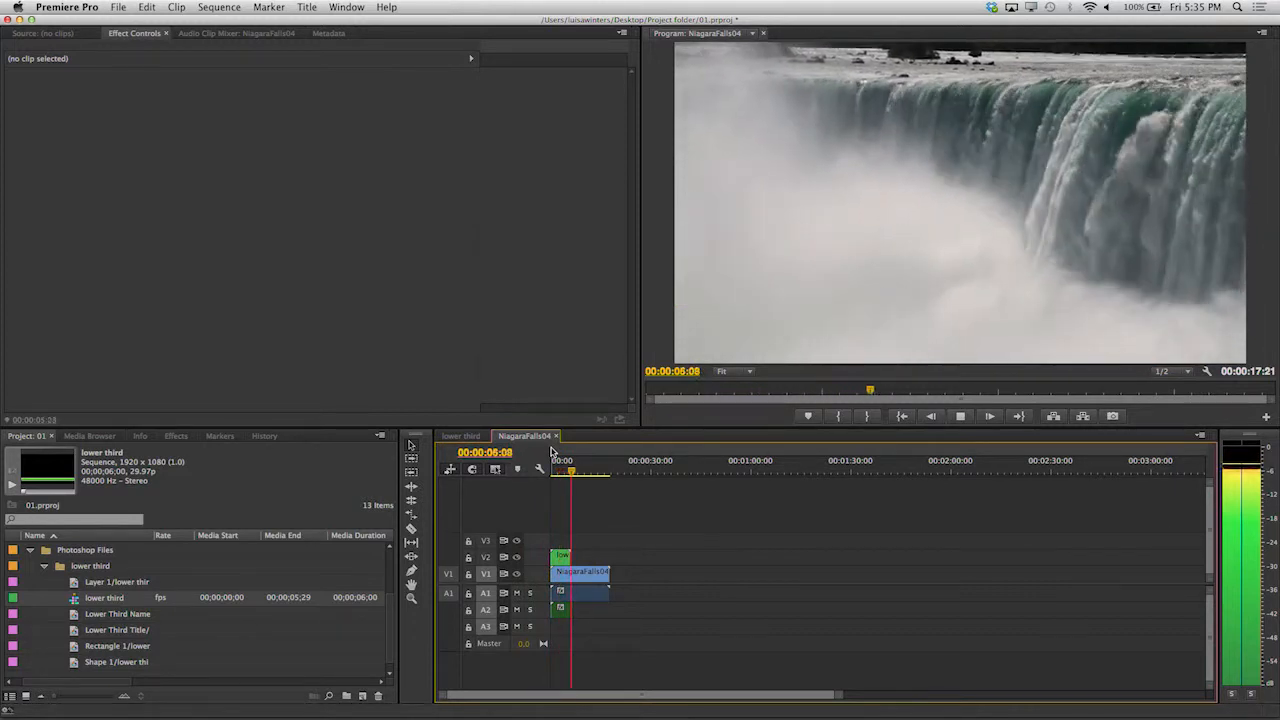
key(space)
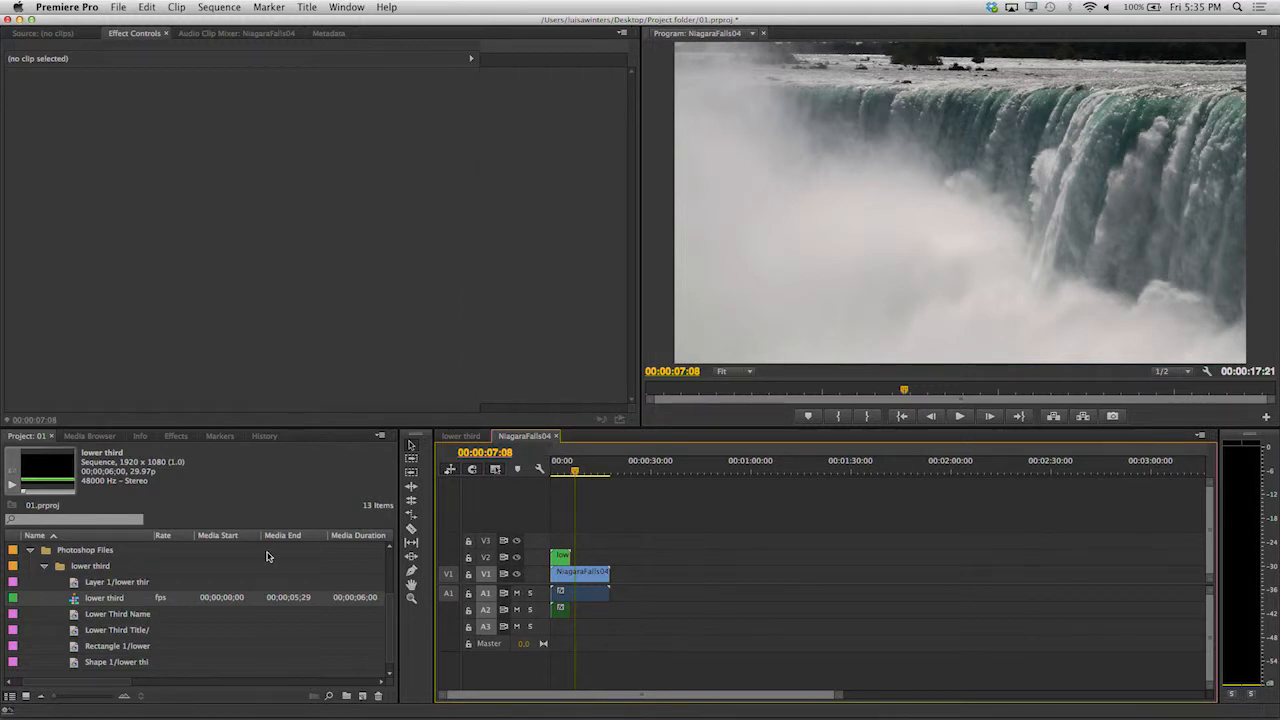
Collapse the Photoshop Files bin and delete all items from the project.
click(30, 550)
key(super+a)
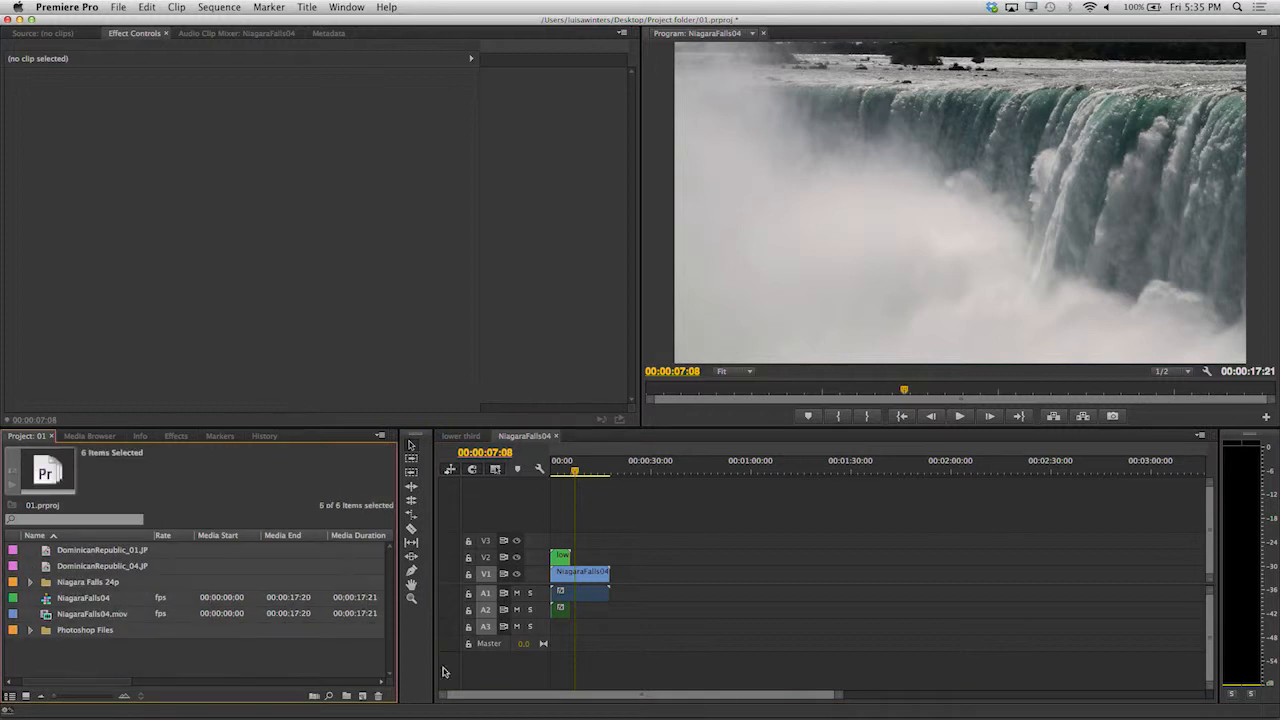
key(BackSpace)
Import the Photoshop Files folder from Graphics, containing the layered lower third file.
double_click(213, 606)
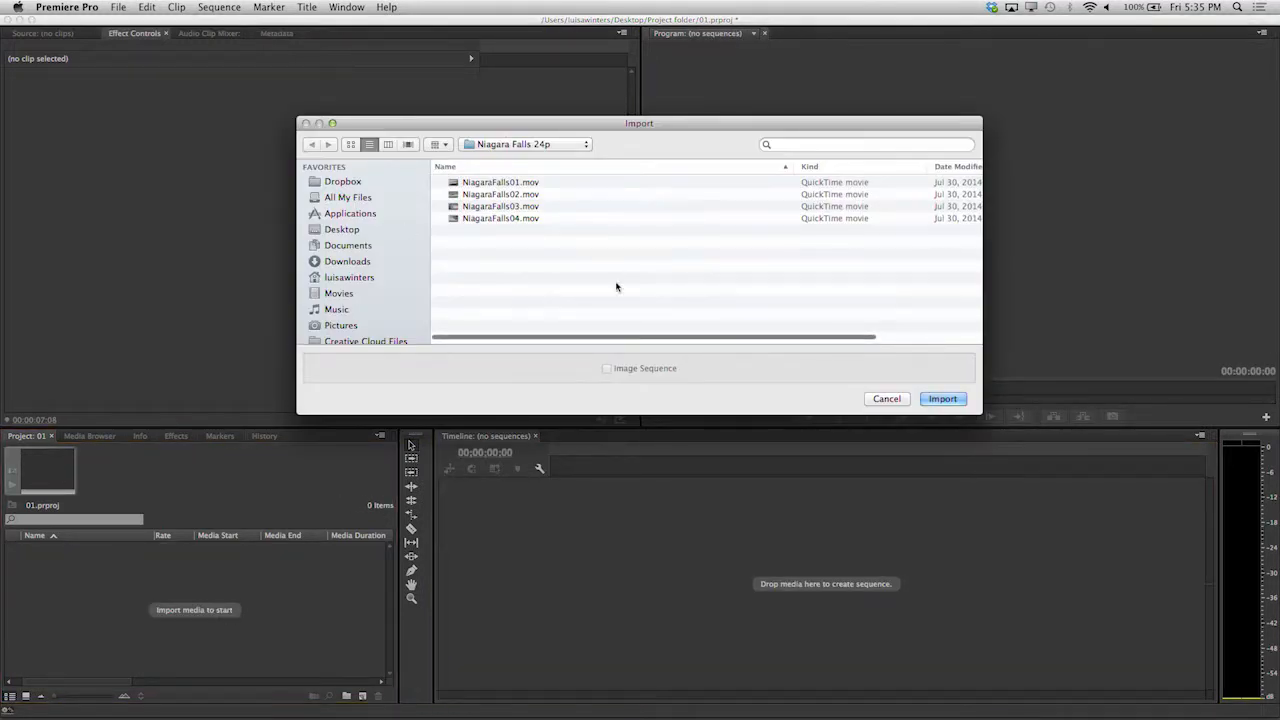
click(525, 145)
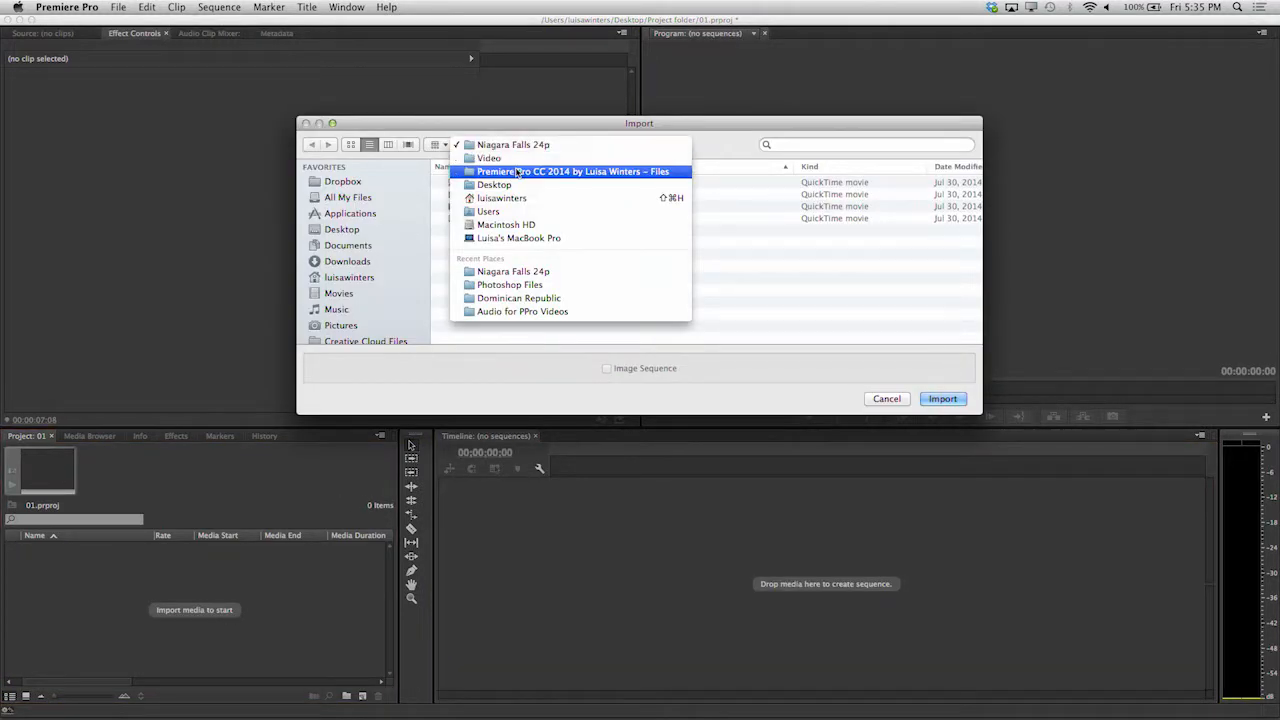
click(517, 172)
double_click(466, 230)
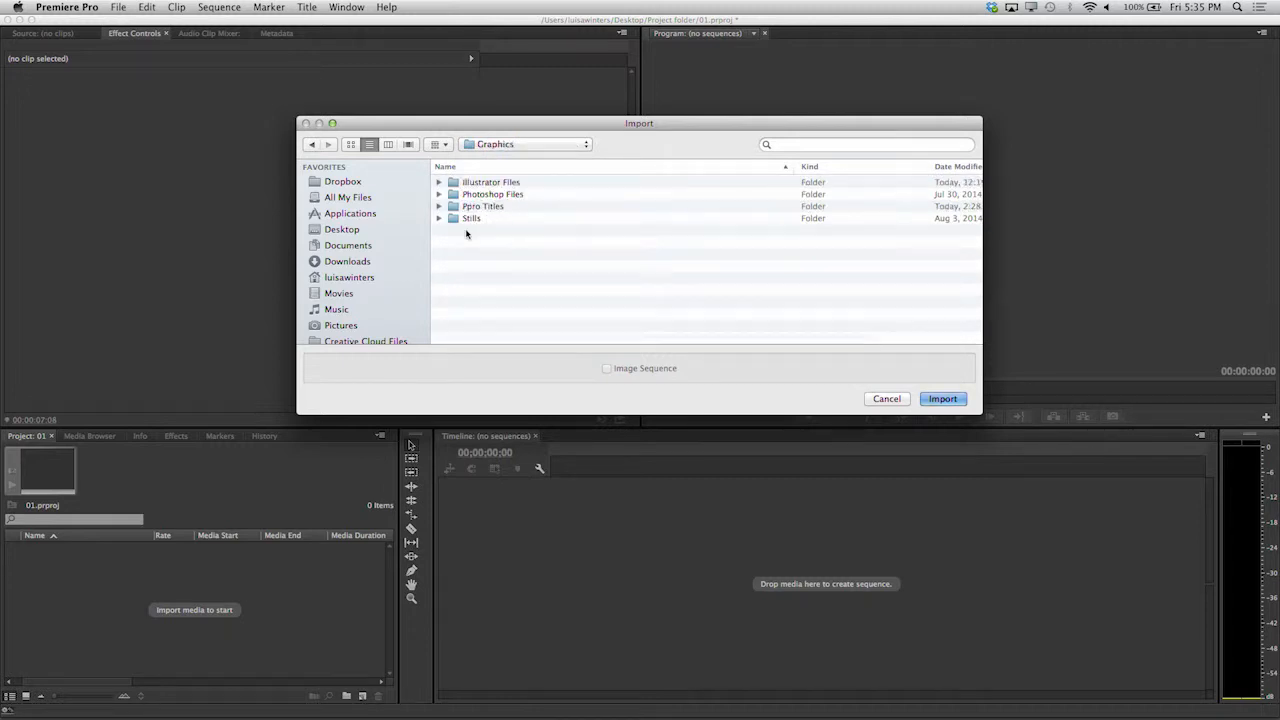
double_click(468, 194)
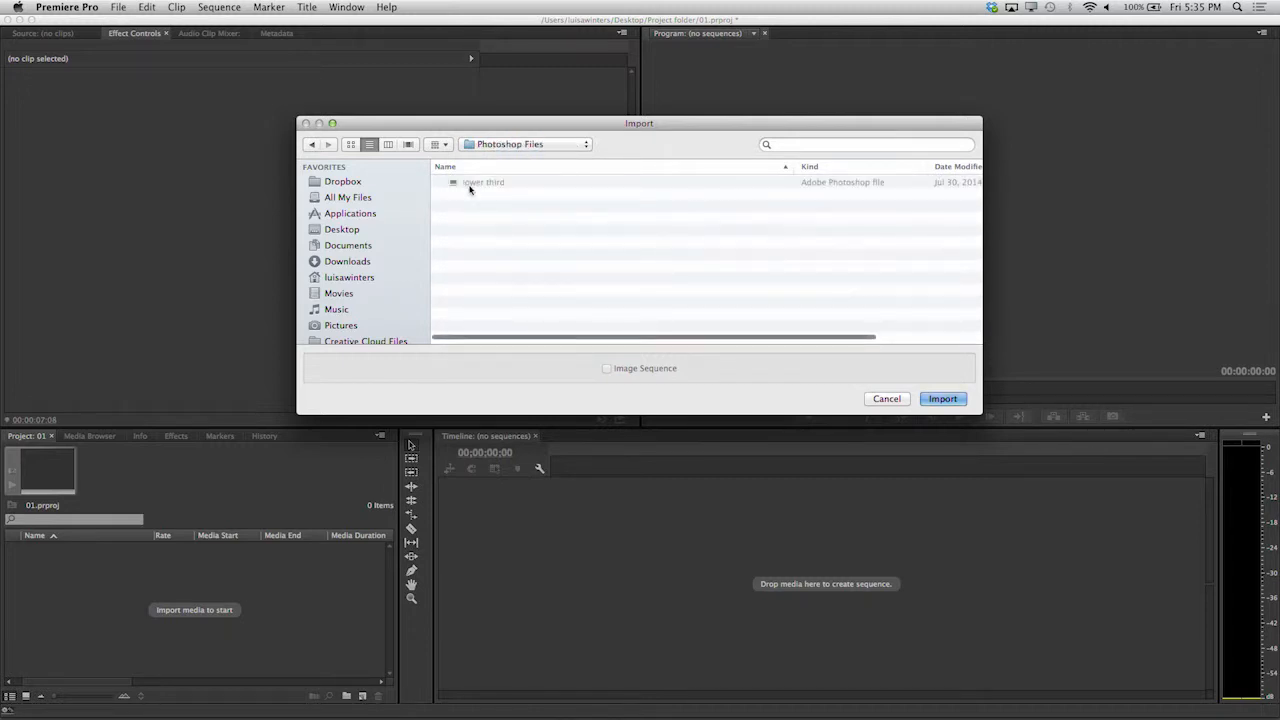
click(942, 398)
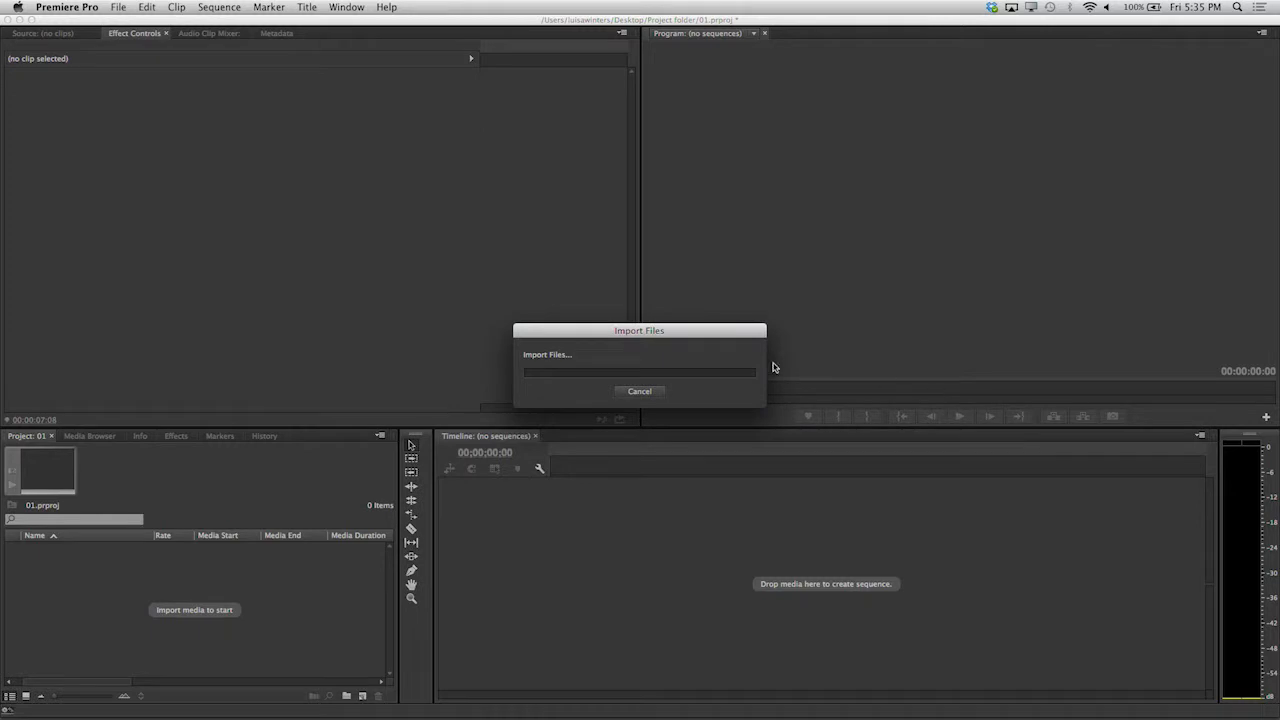
Import the layered lower third file as a Sequence with footage dimensions set to Layer Size.
click(610, 324)
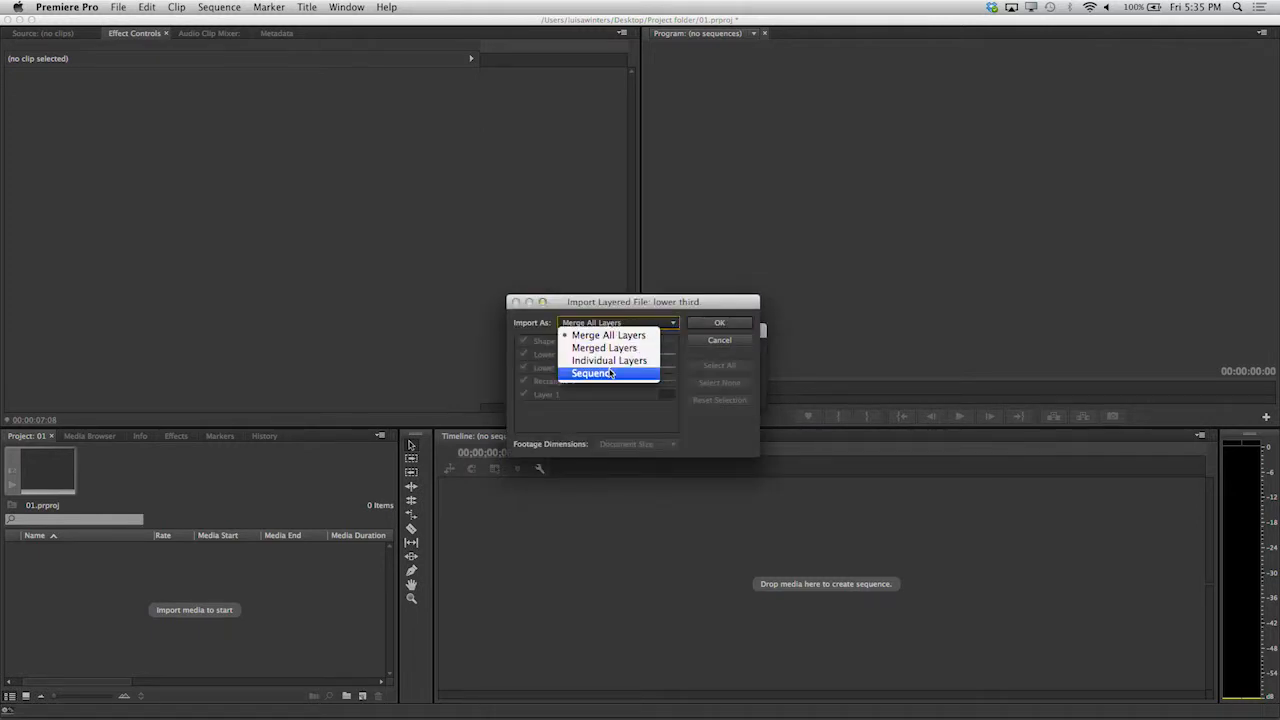
click(610, 373)
click(640, 444)
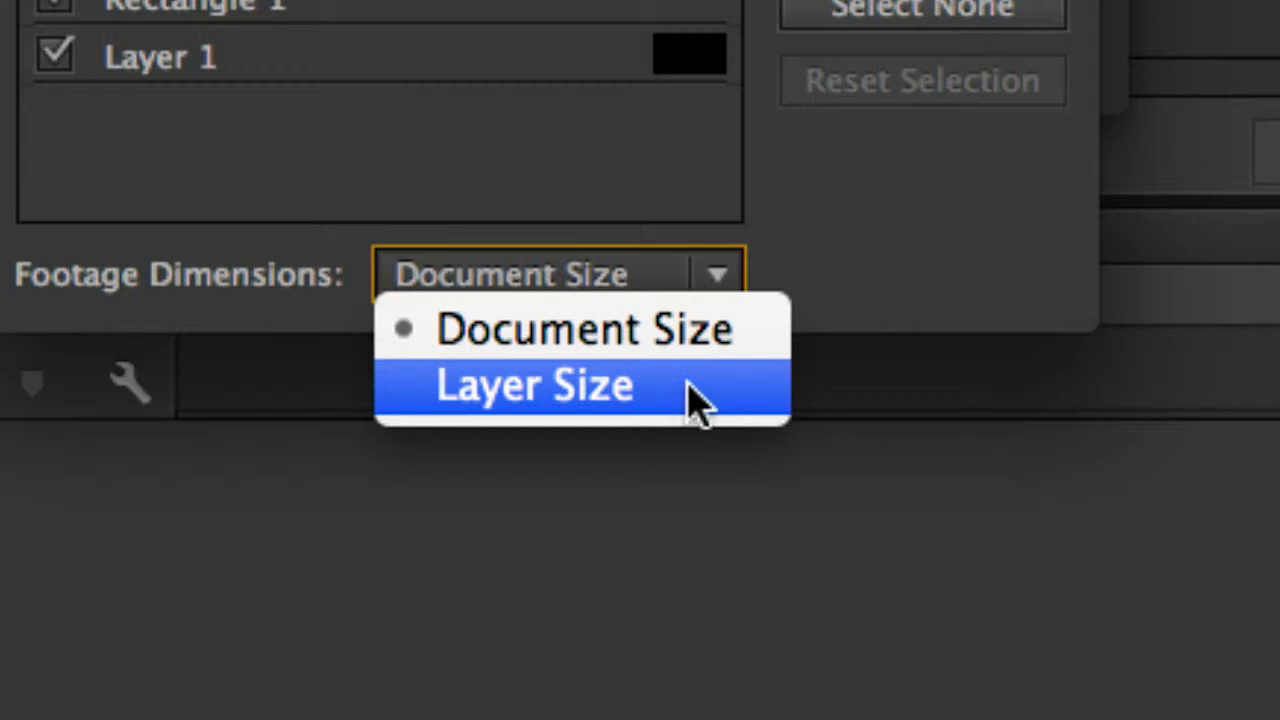
click(688, 382)
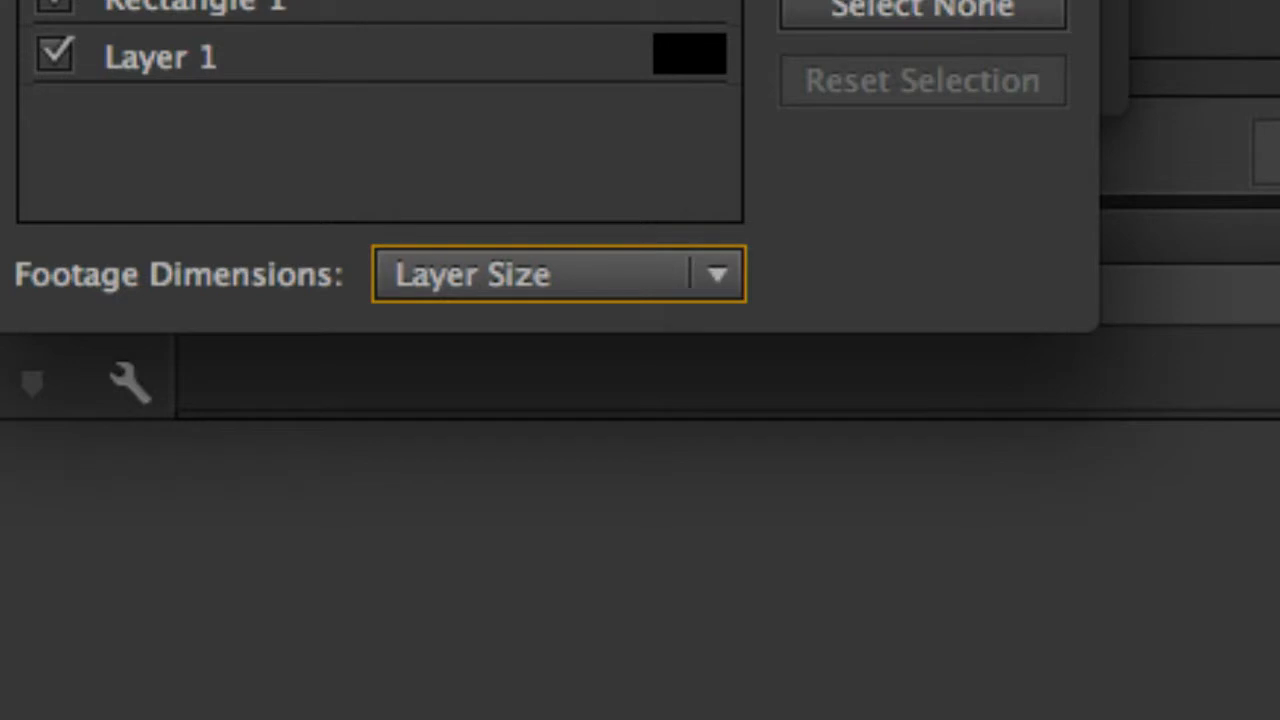
key(Return)
Open the lower third sequence from its bin inside Photoshop Files and fit the whole sequence in the timeline.
click(43, 486)
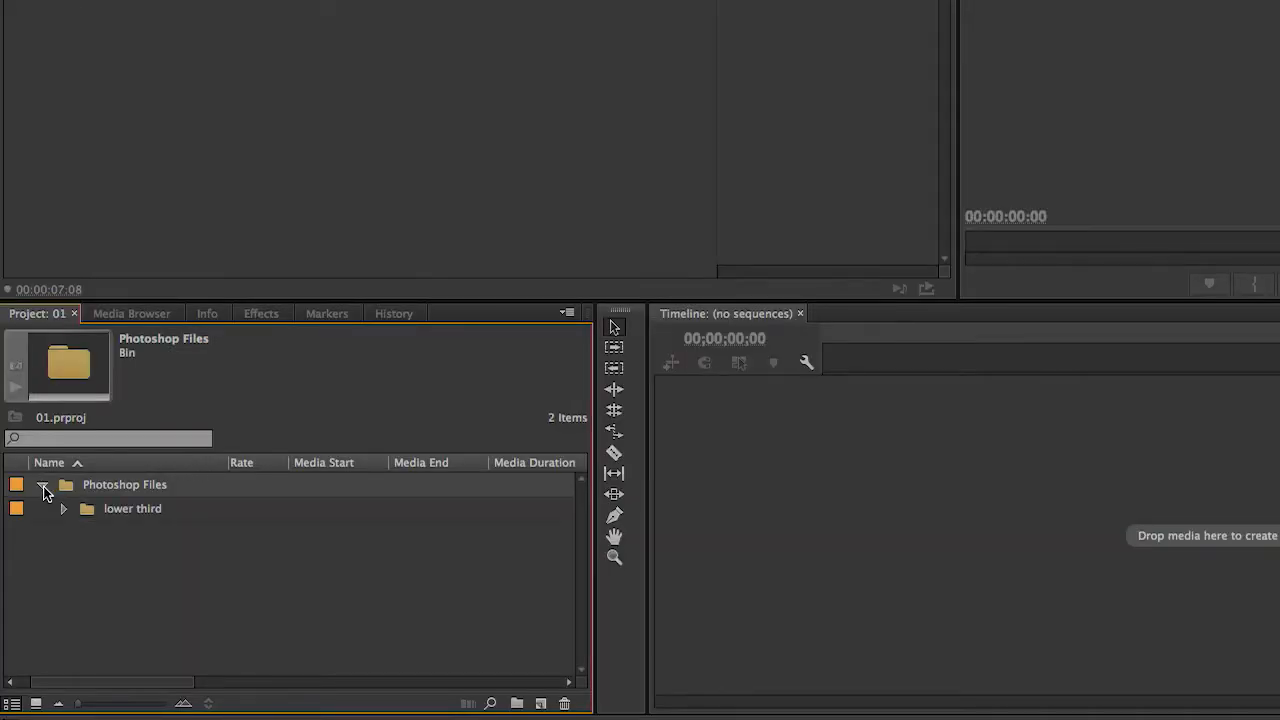
click(63, 508)
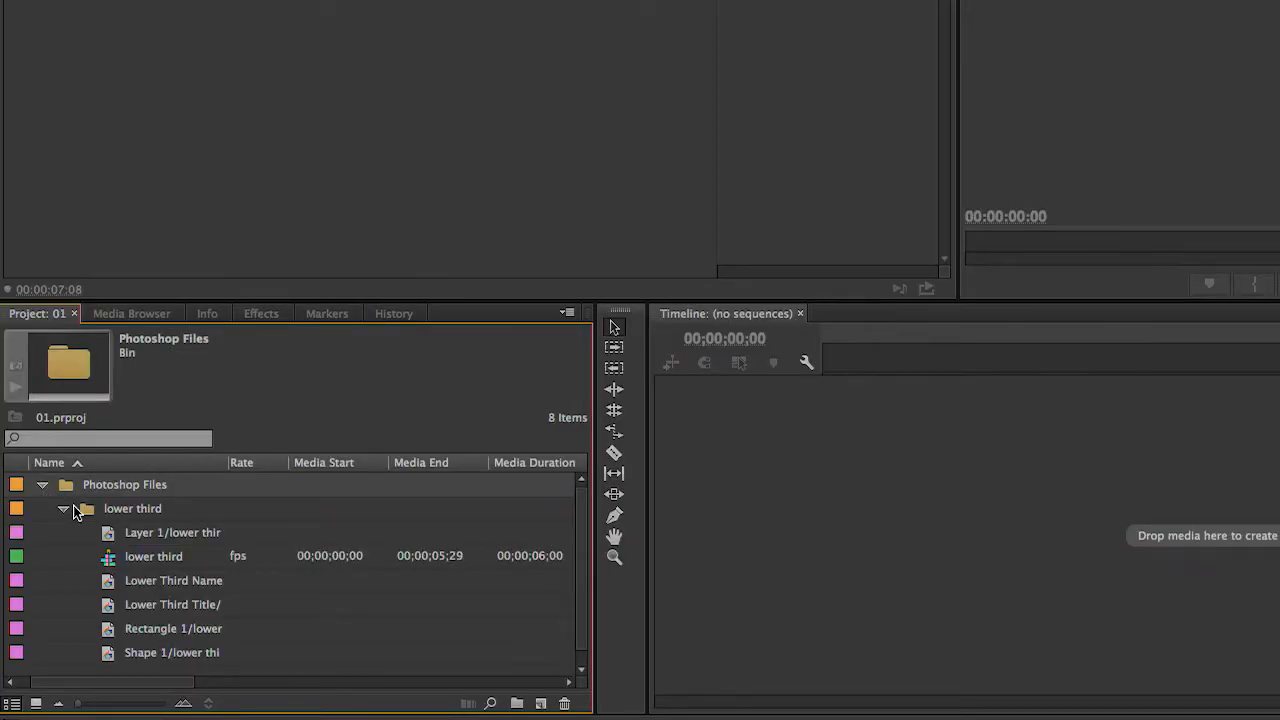
click(108, 563)
double_click(108, 563)
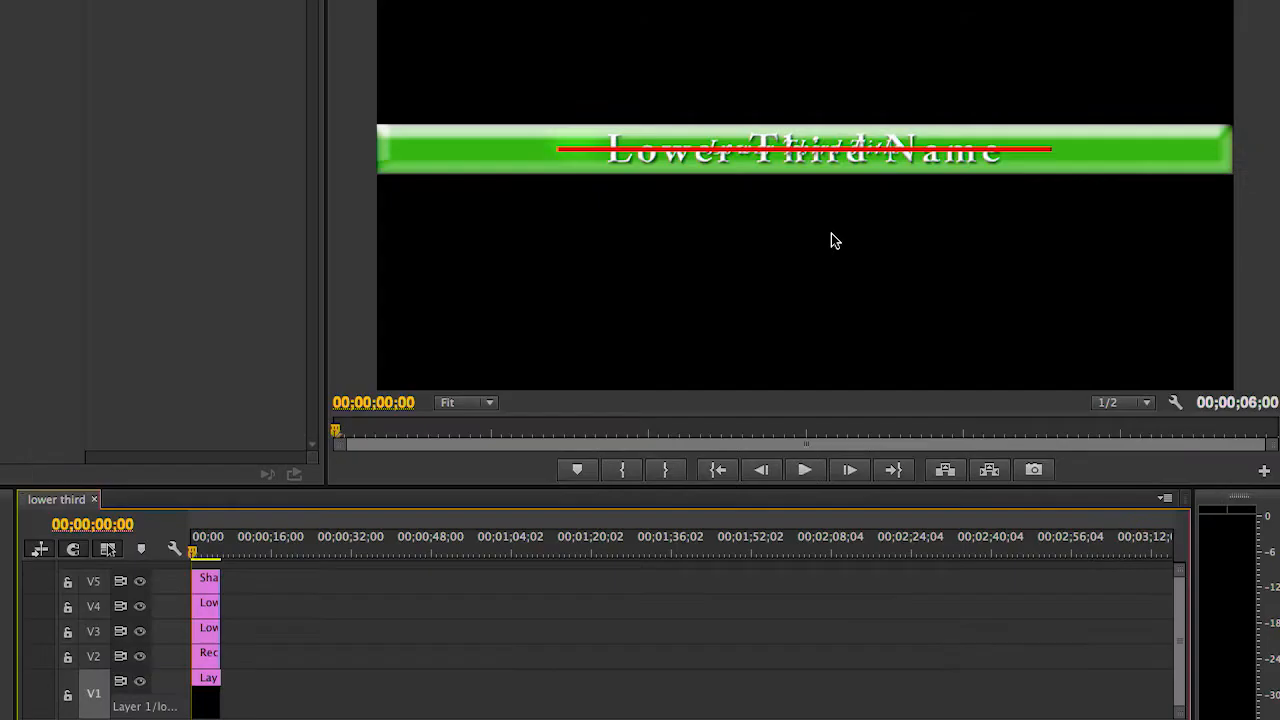
key(backslash)
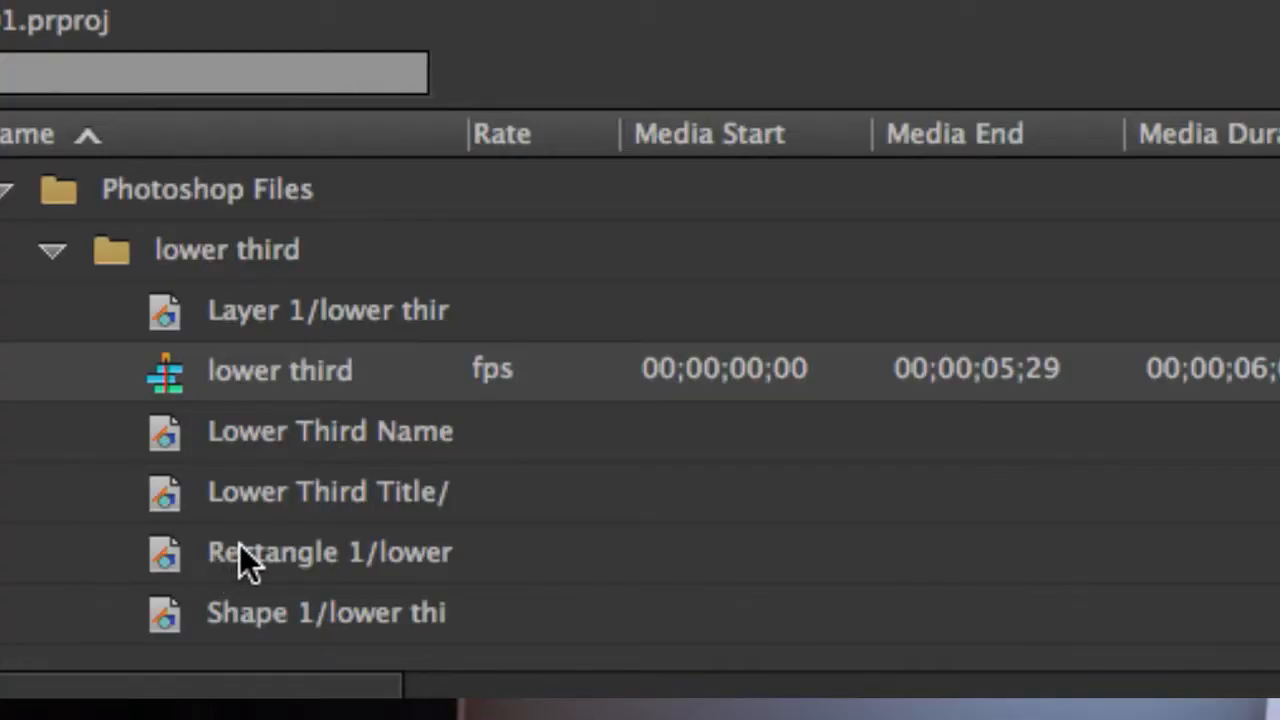
Open the Rectangle 1 layer's original file in Photoshop and bring up the Layer Style settings for Rectangle 1.
right_click(242, 545)
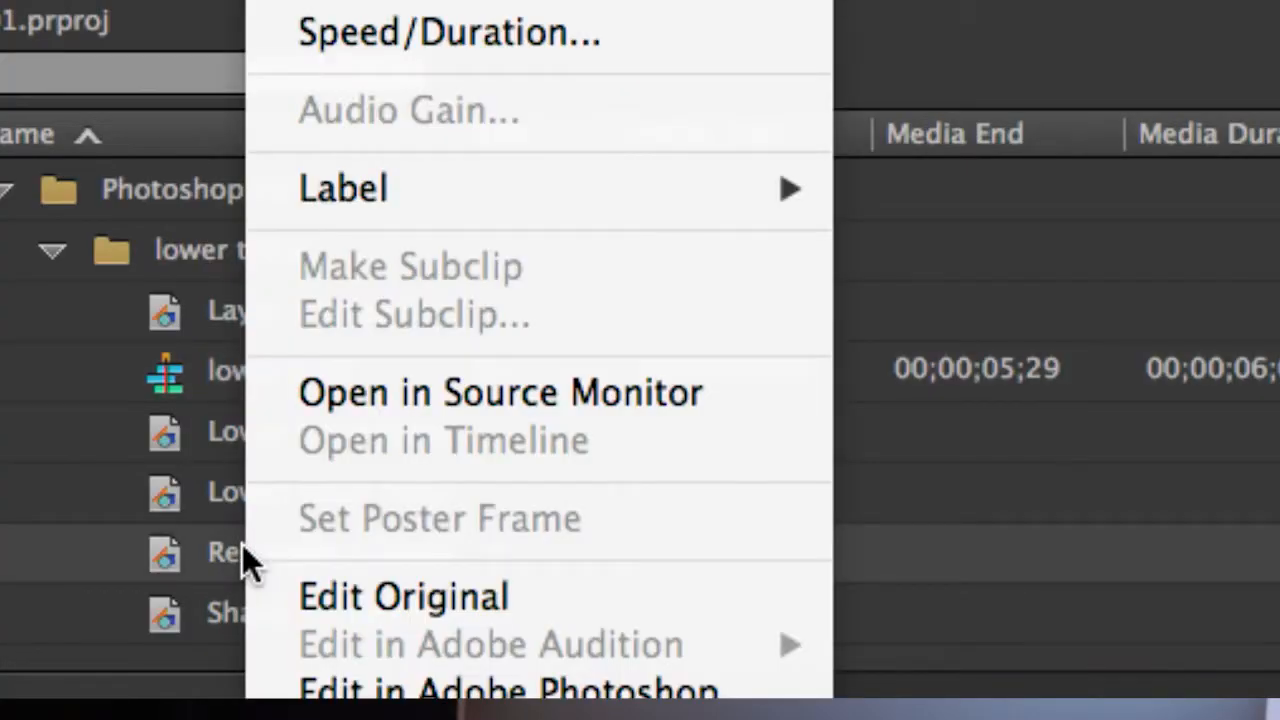
click(590, 602)
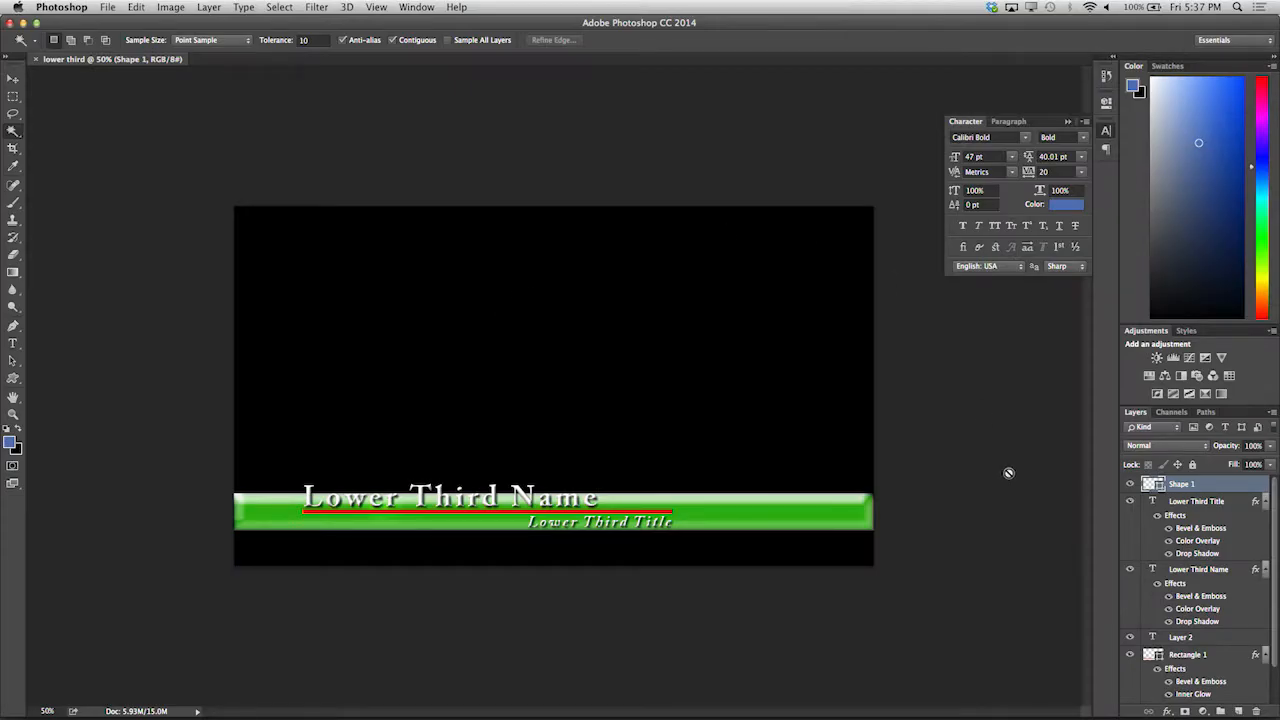
scroll(1203, 594, down, 2)
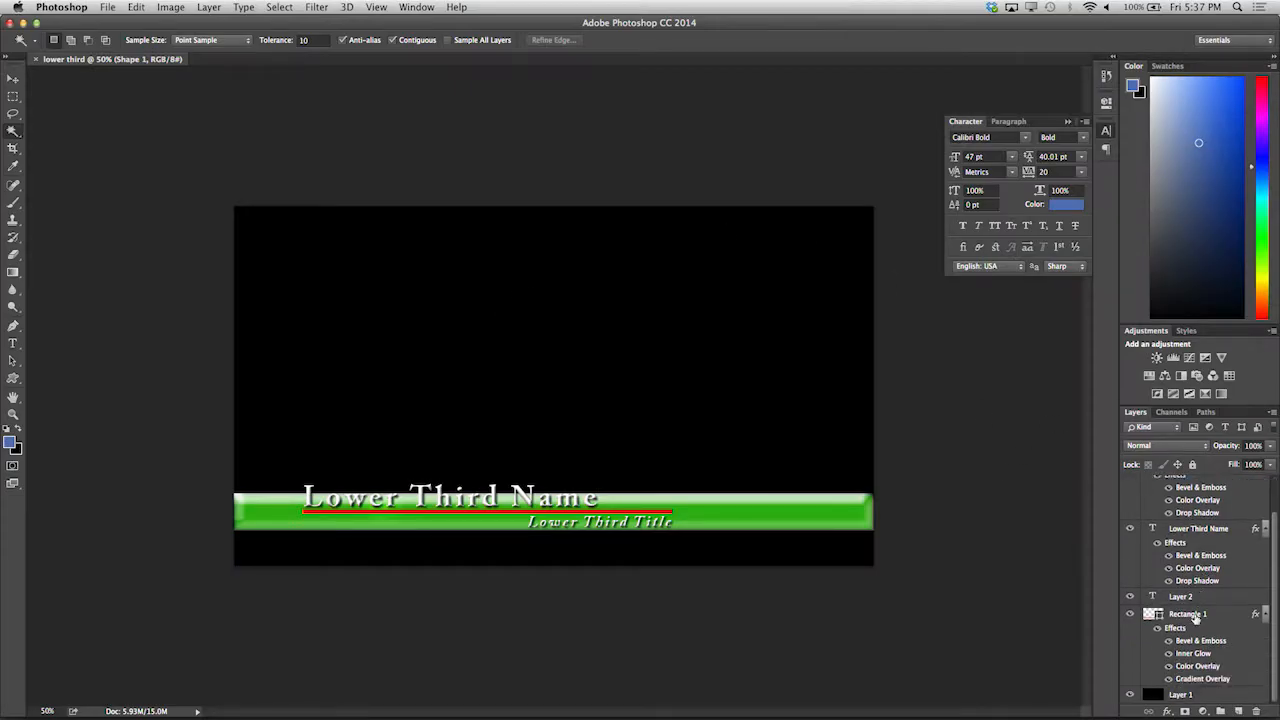
click(1195, 617)
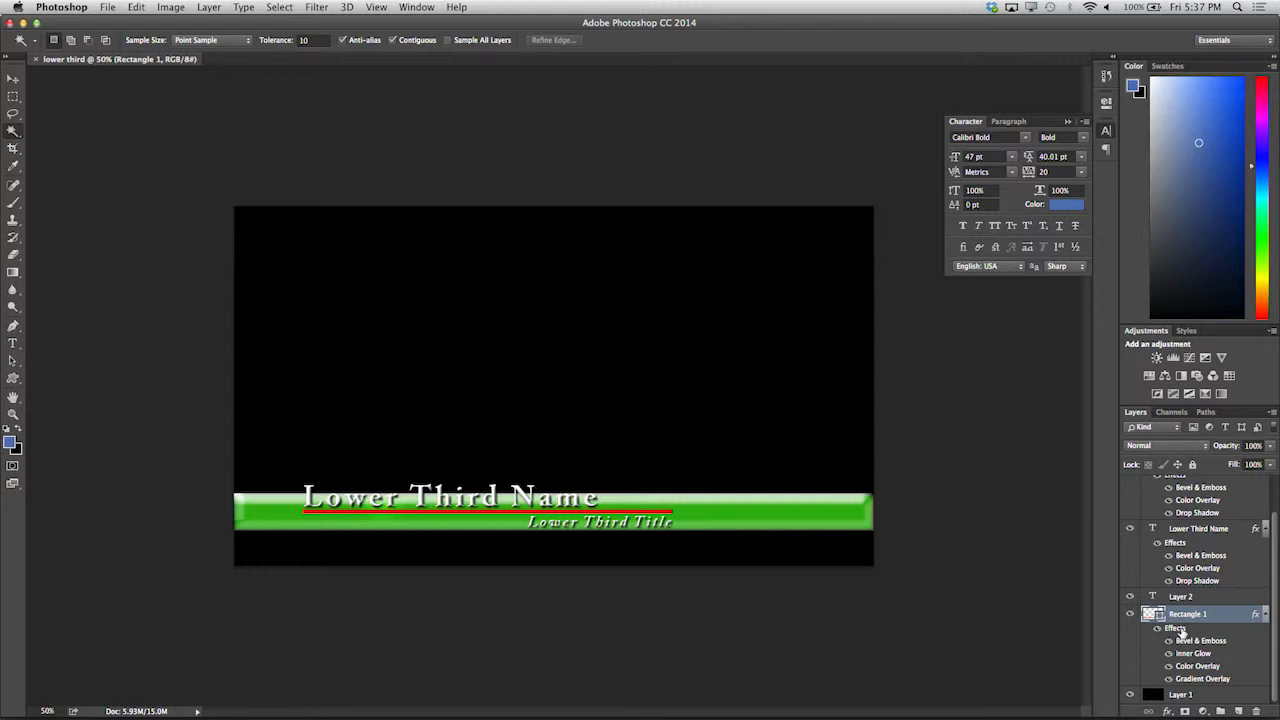
double_click(1182, 632)
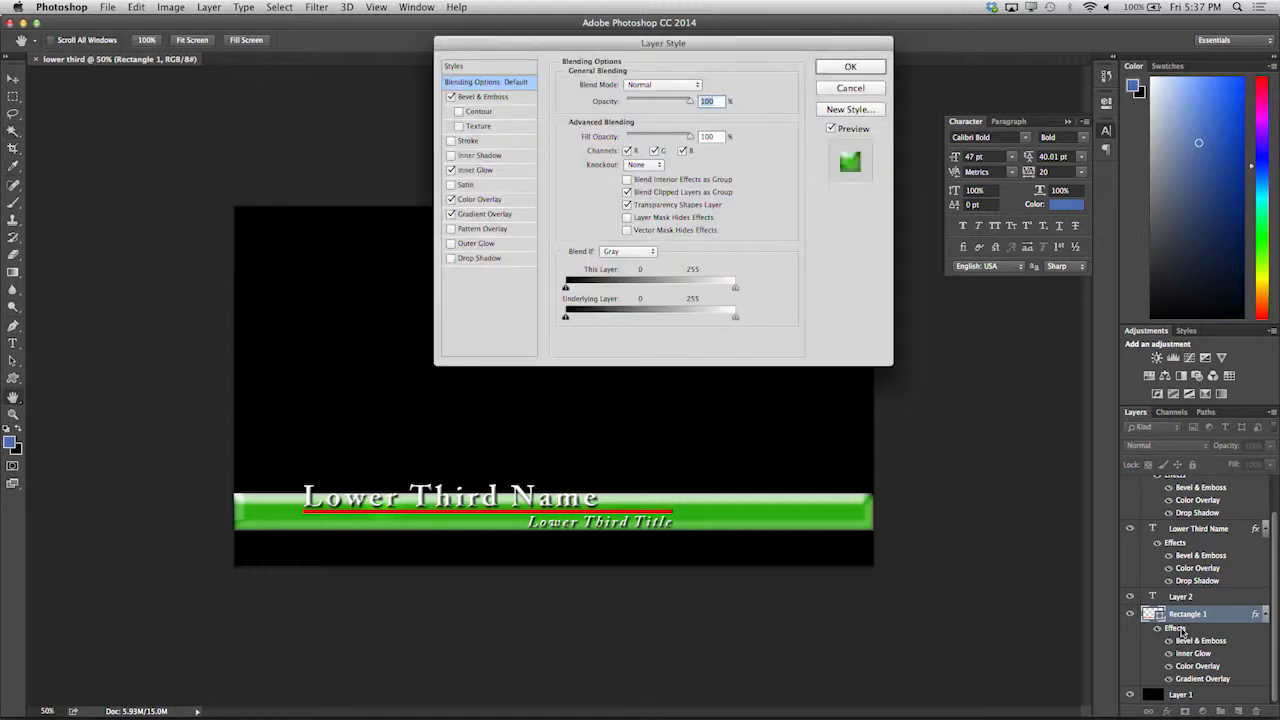
Change Rectangle 1's Color Overlay to red (#da1616) and apply the layer style.
click(495, 201)
click(706, 89)
click(666, 109)
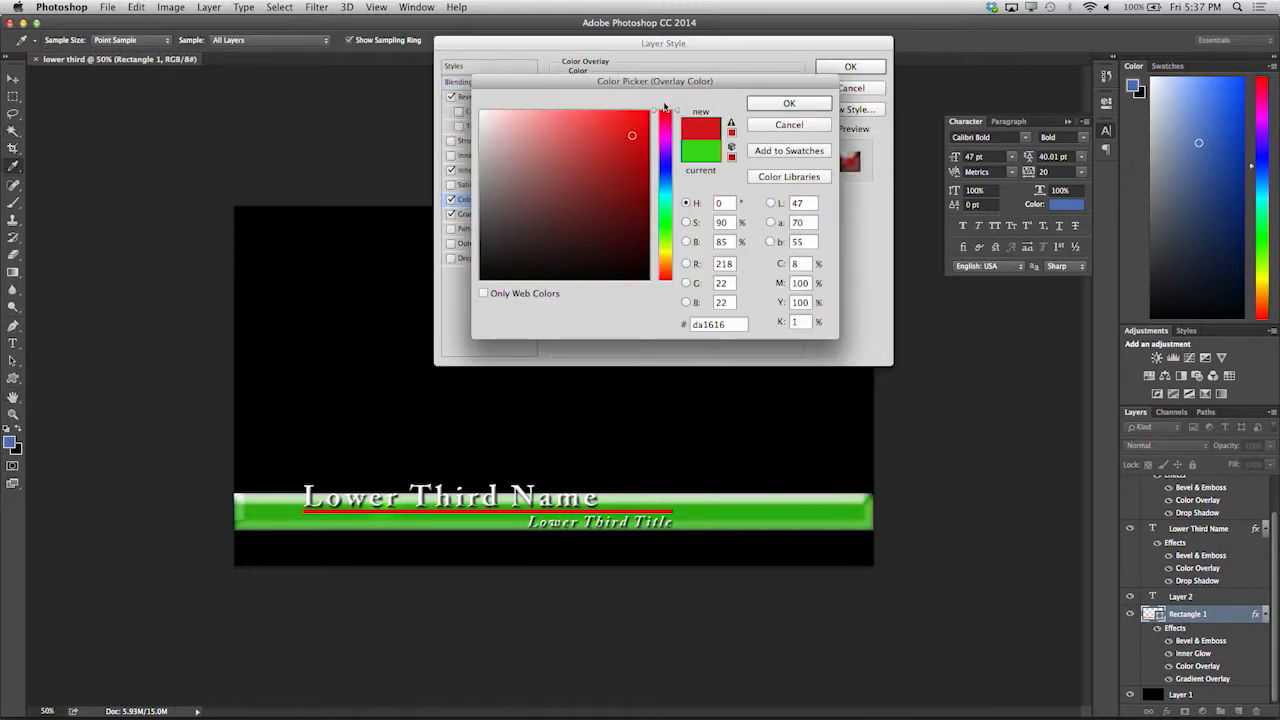
click(804, 104)
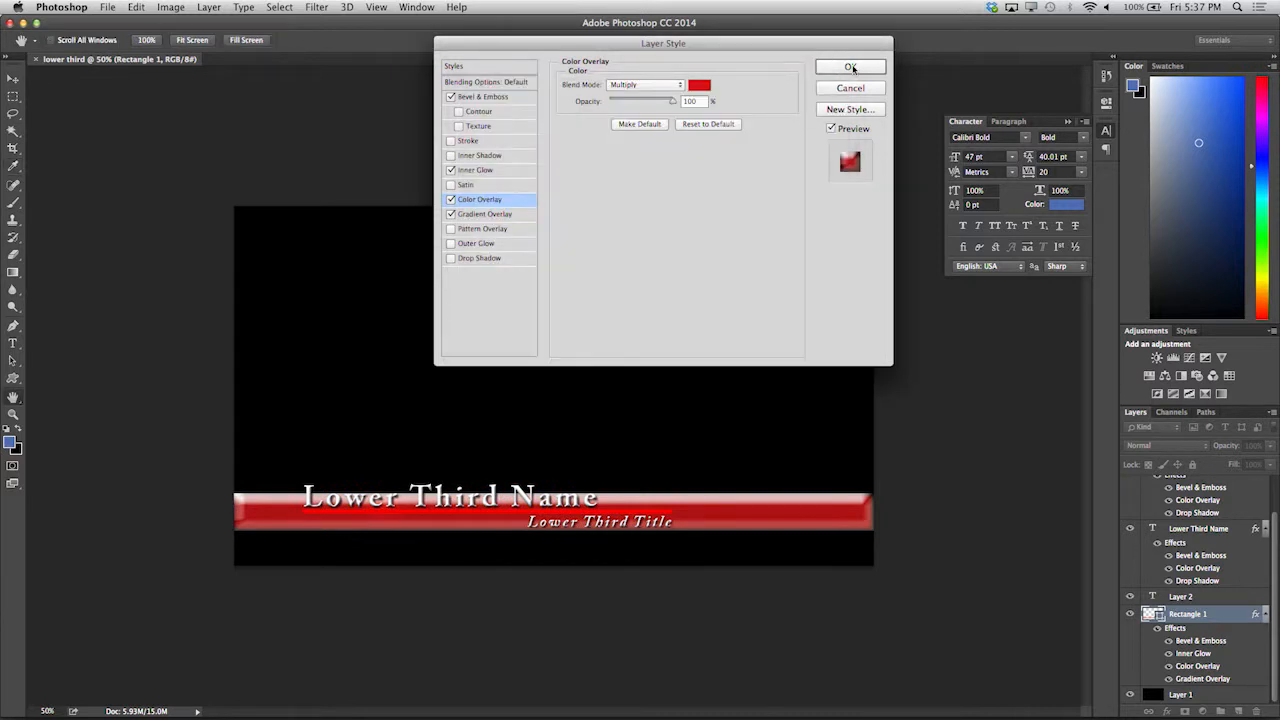
click(850, 67)
key(w)
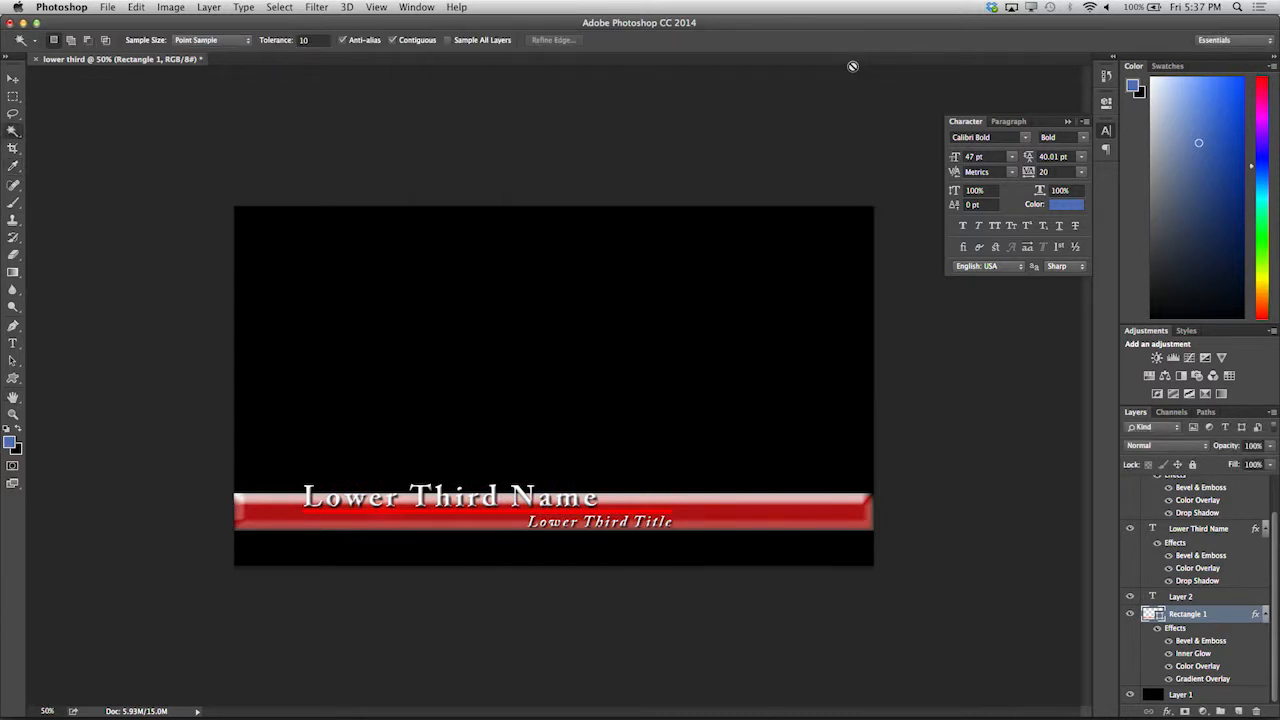
Switch to Premiere Pro and import Logo.ai from the Illustrator Files folder inside Graphics into the empty project.
key(super+Tab)
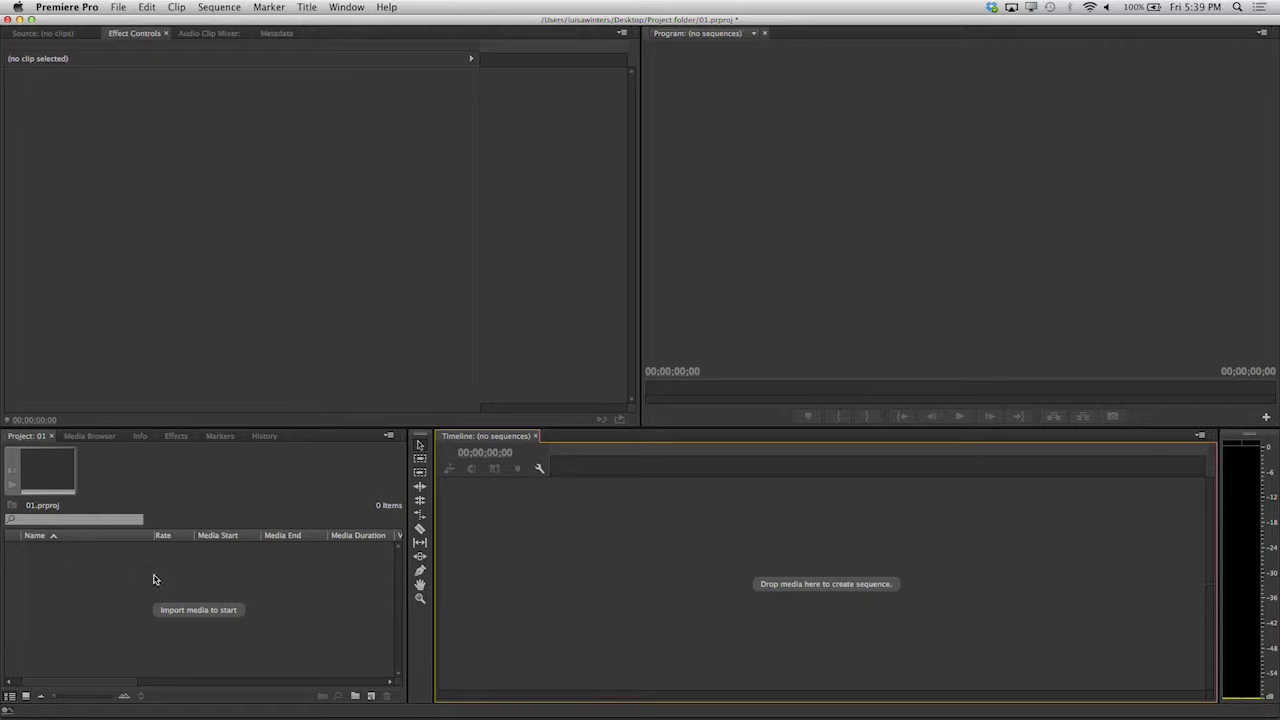
double_click(128, 594)
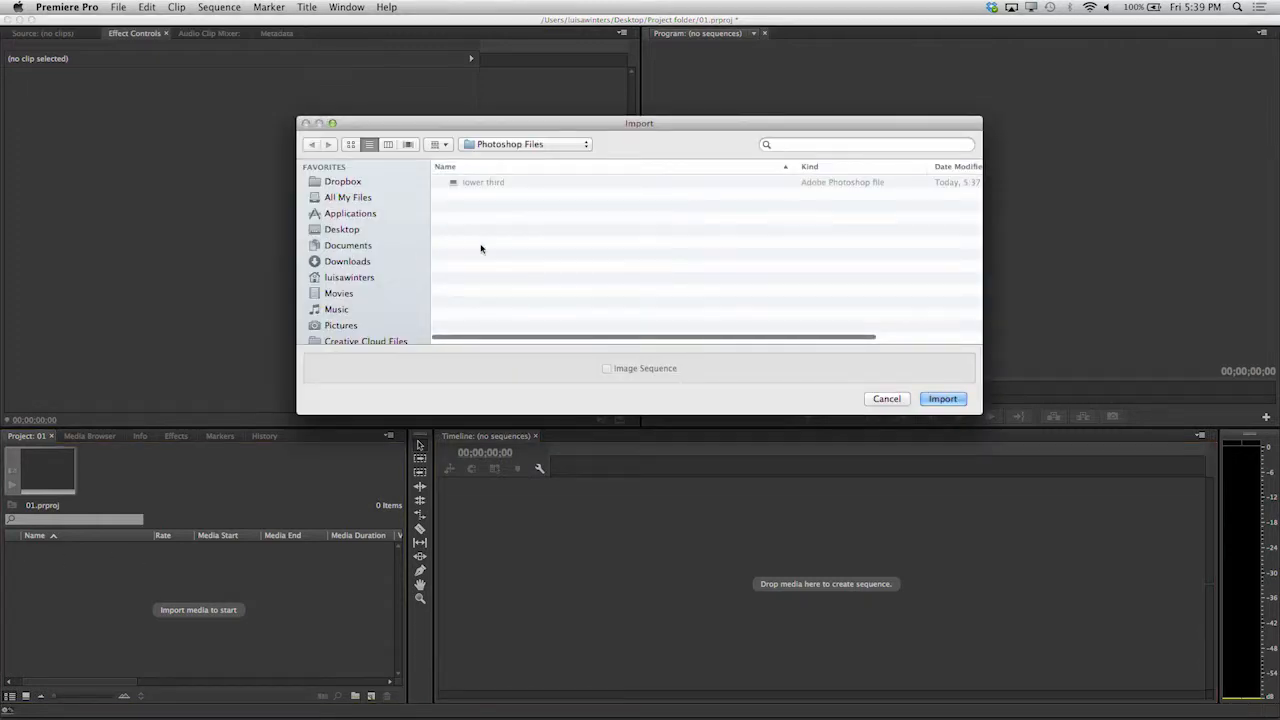
click(530, 145)
click(528, 160)
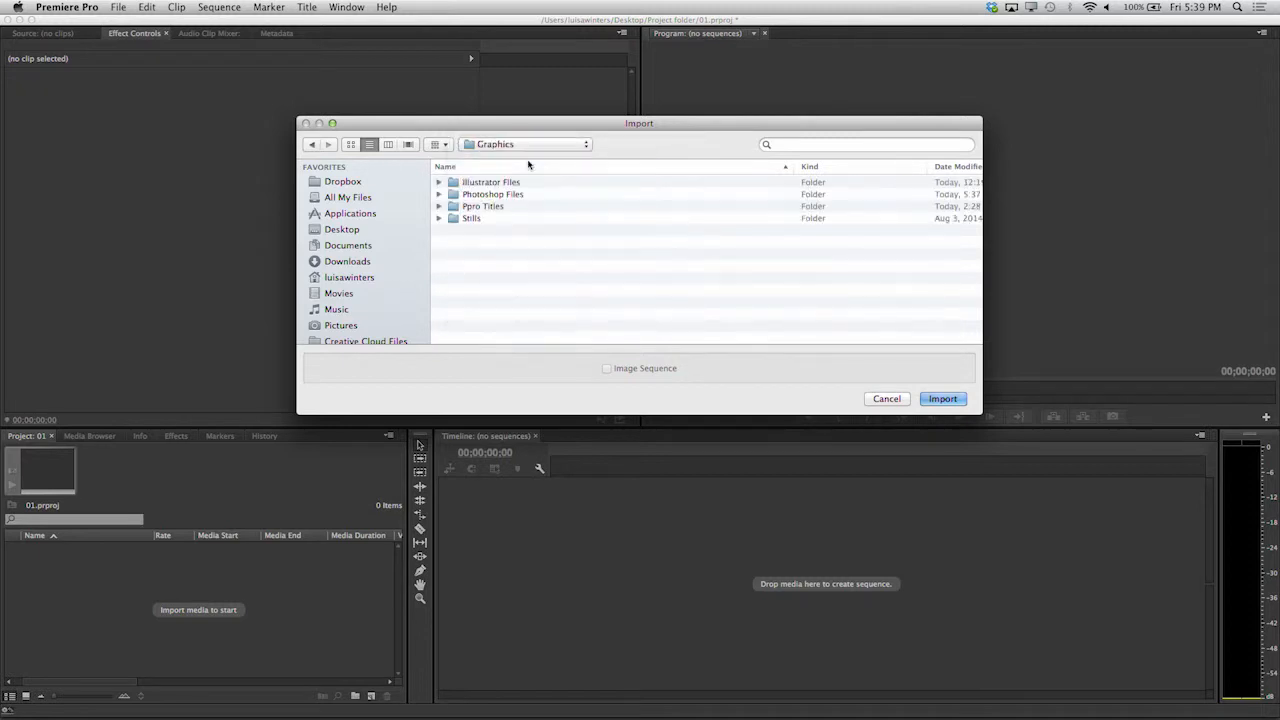
click(461, 185)
double_click(461, 185)
click(471, 183)
click(944, 399)
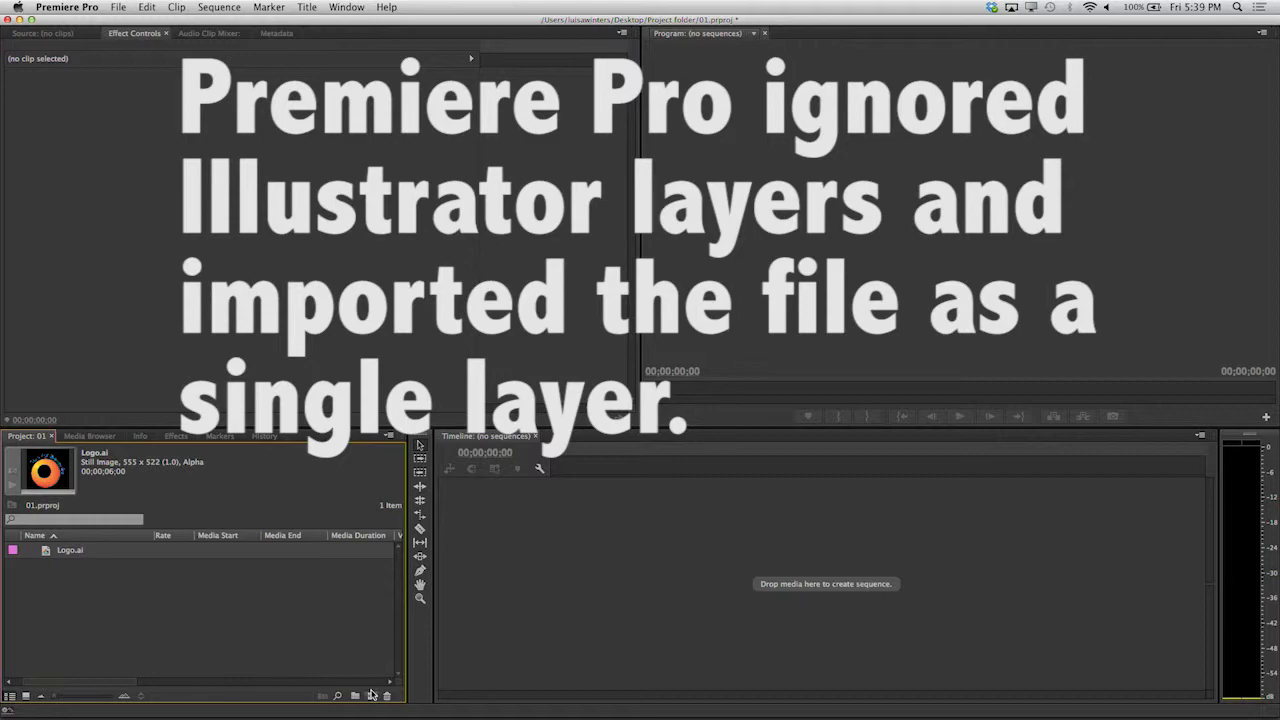
Create a new sequence named Sequence 01 from the AVCHD 1080p60 preset.
click(371, 695)
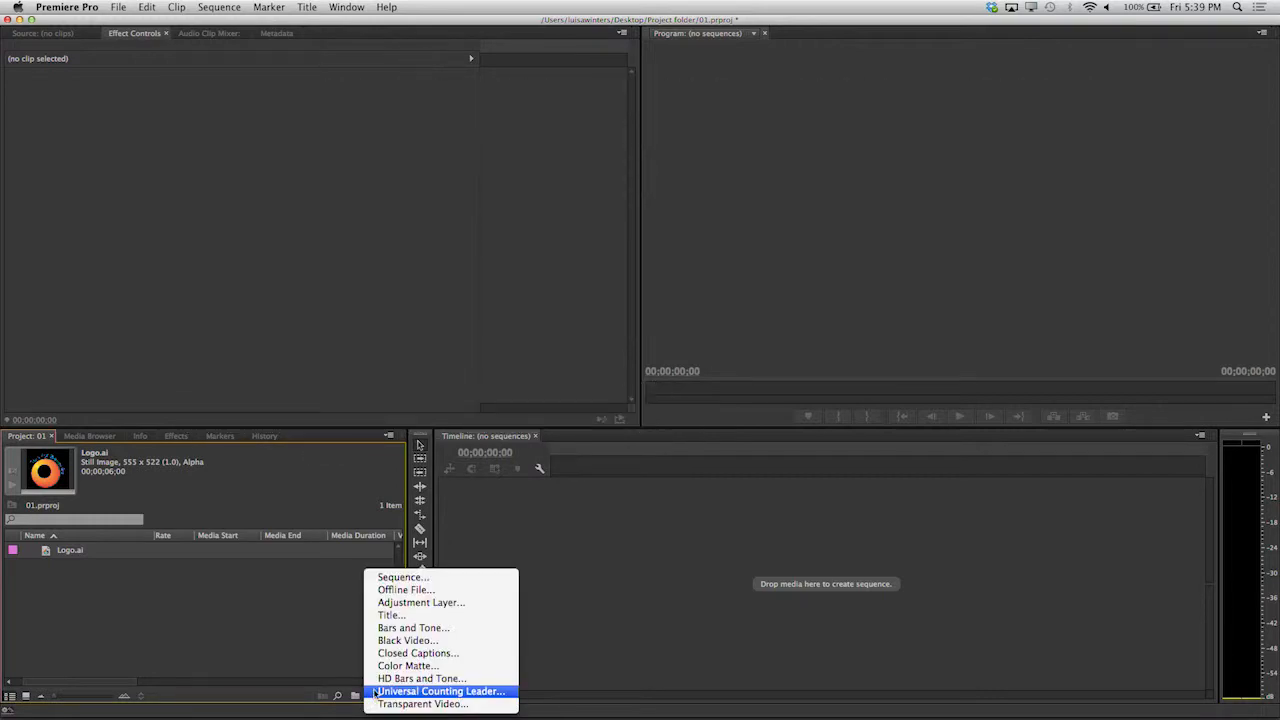
click(420, 578)
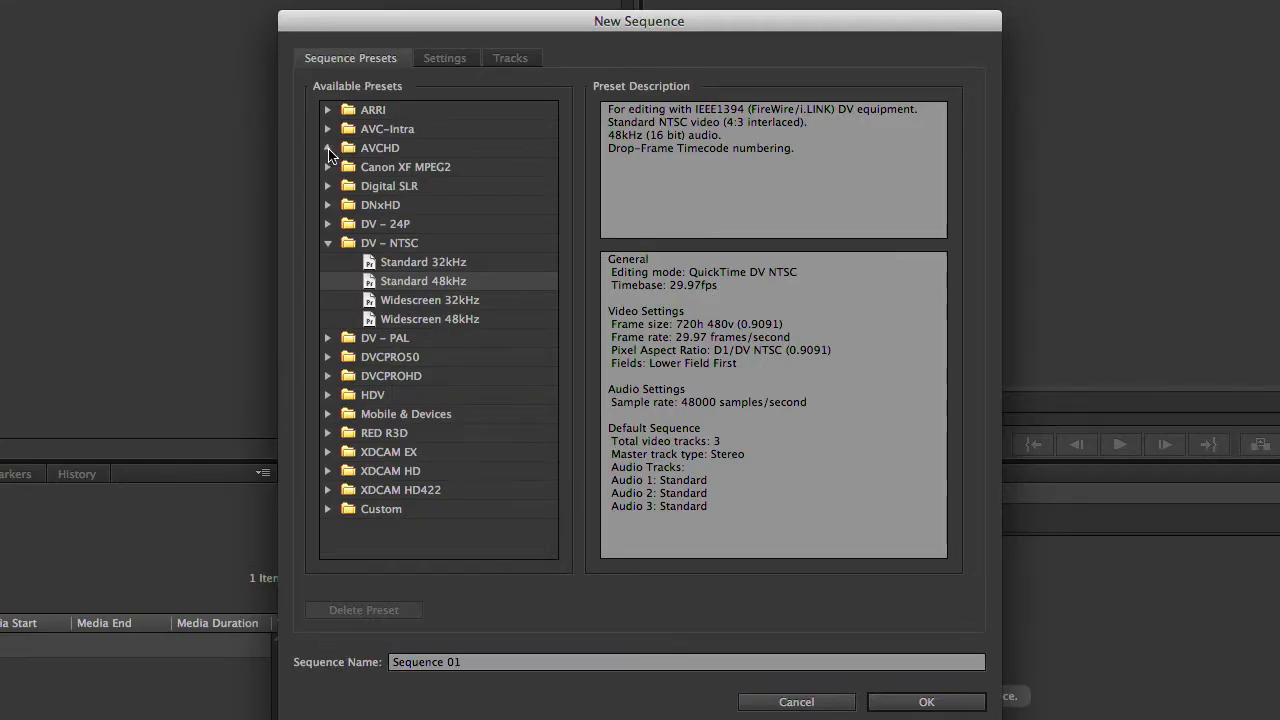
click(328, 148)
click(348, 186)
click(418, 318)
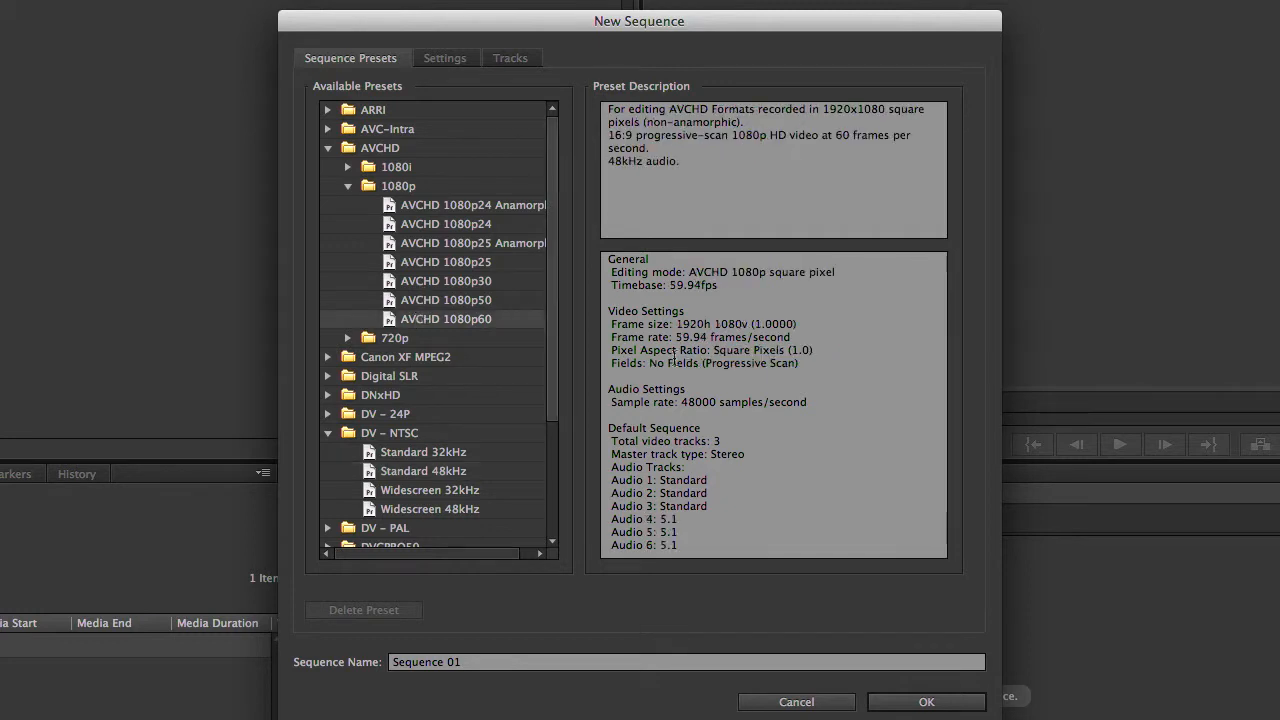
click(950, 710)
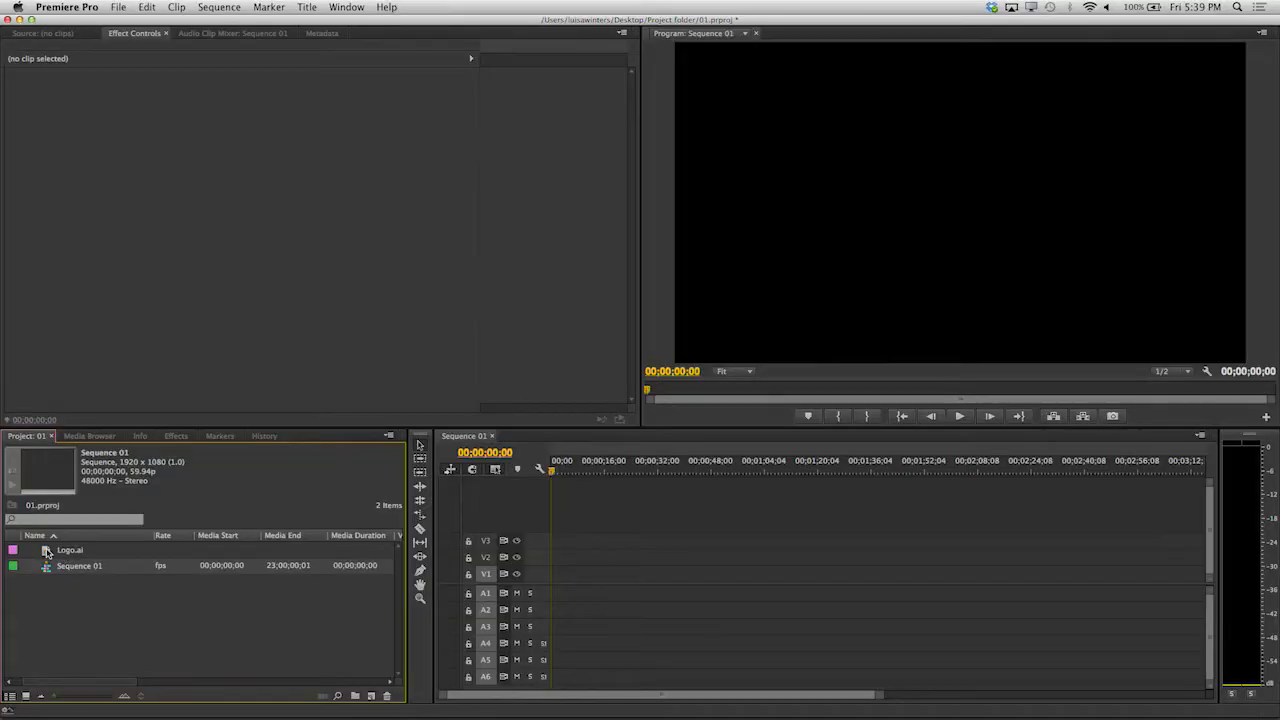
Place Logo.ai at the start of track V1 and move the logo to the lower-left area of the video frame.
drag(46, 551, 560, 575)
drag(552, 471, 550, 471)
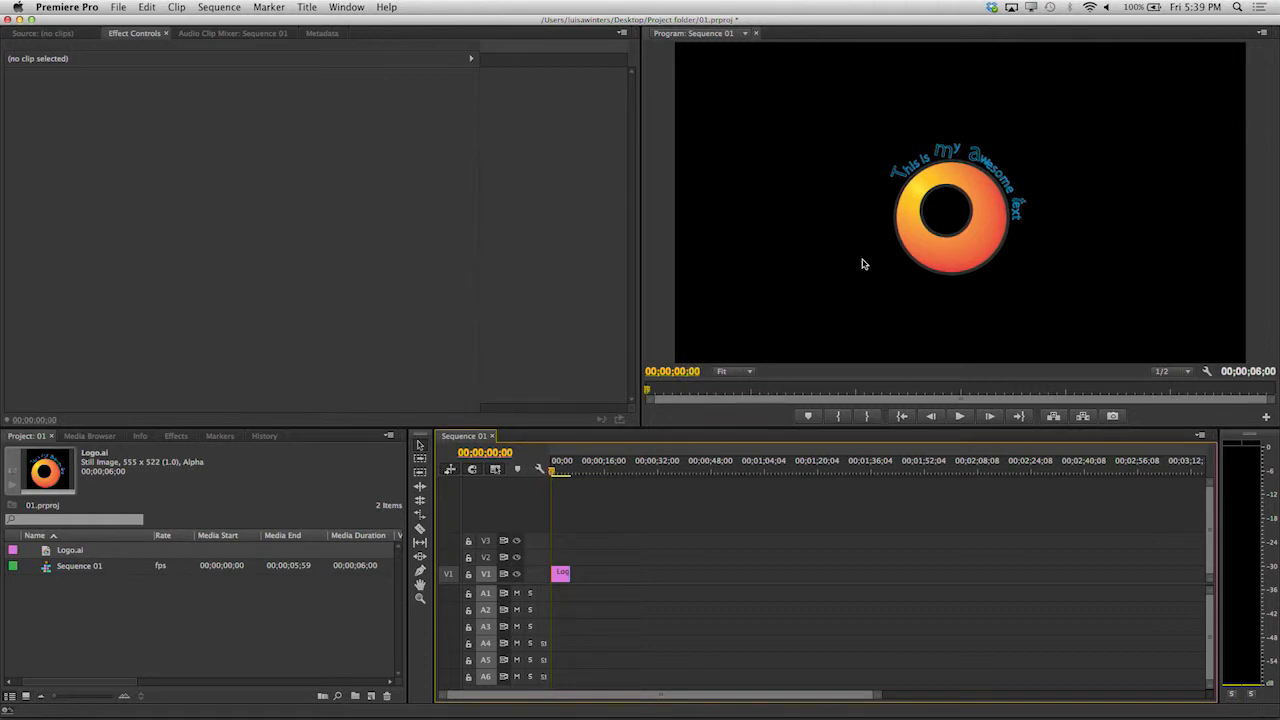
click(952, 250)
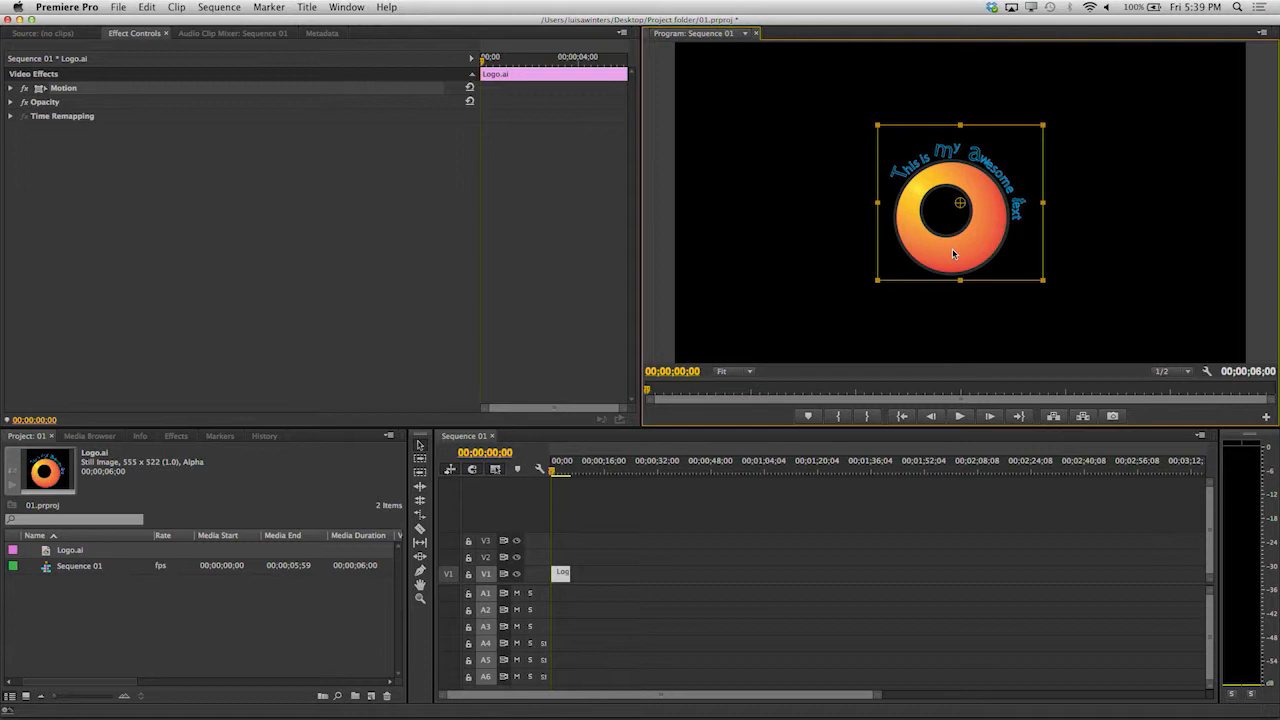
drag(952, 252, 759, 328)
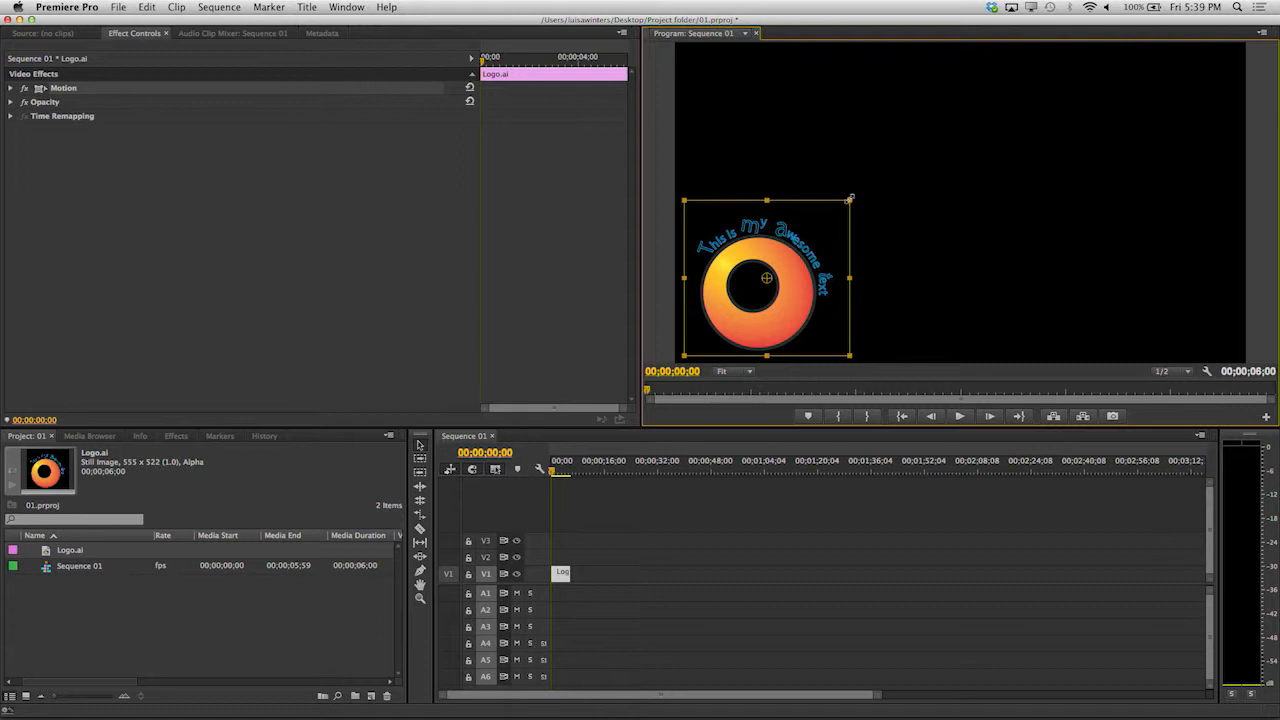
Enlarge the logo freehand to a scale of about 286, set its Motion Scale to 600, and briefly play the sequence.
drag(849, 200, 969, 52)
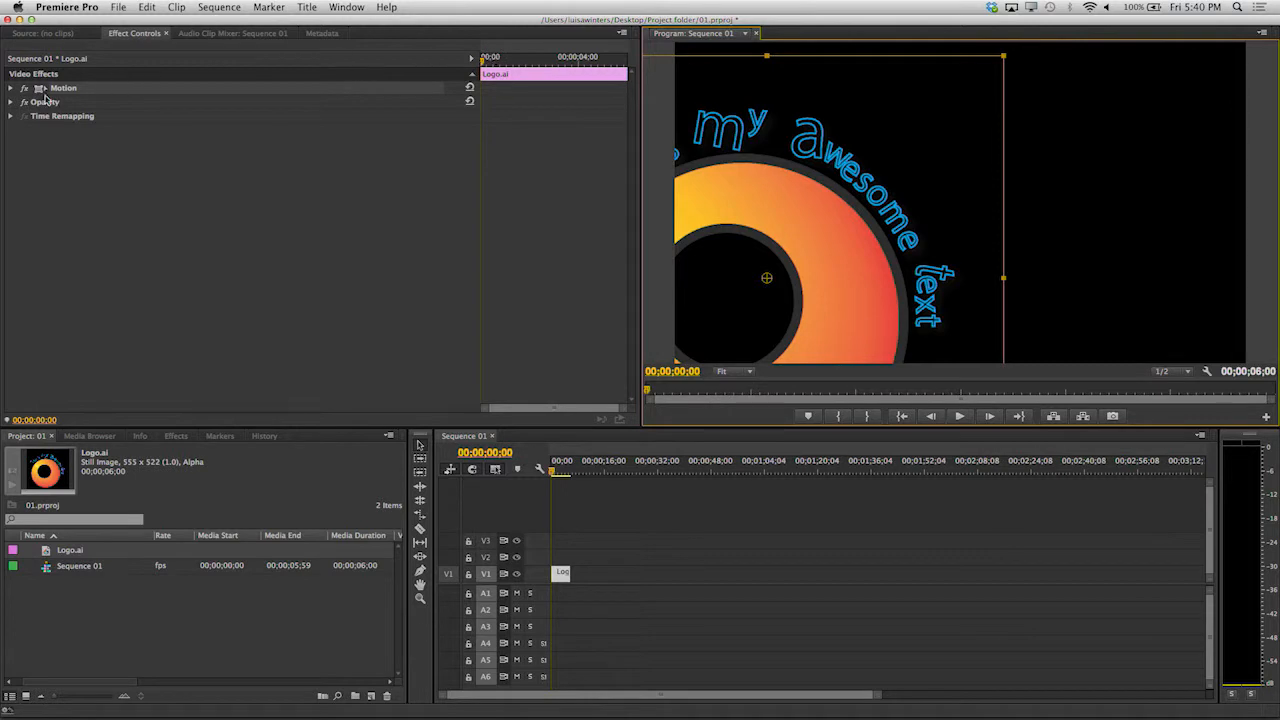
click(11, 88)
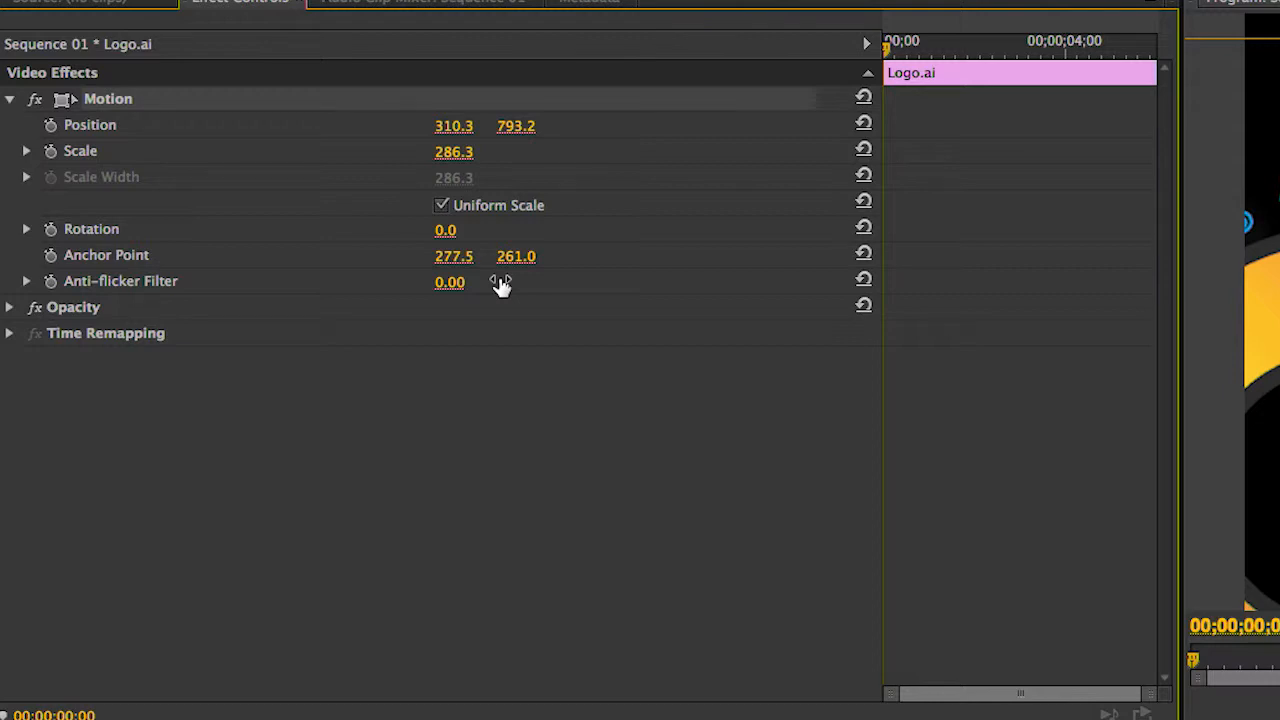
click(455, 151)
text(600)
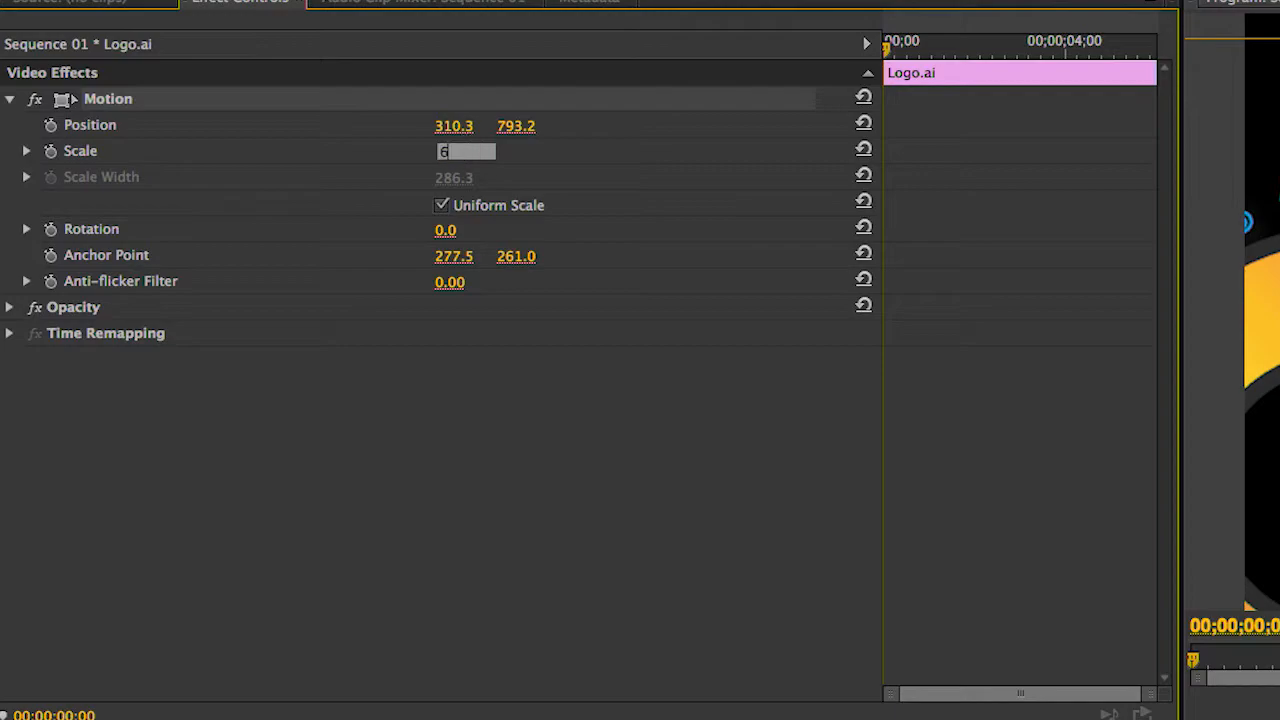
key(Return)
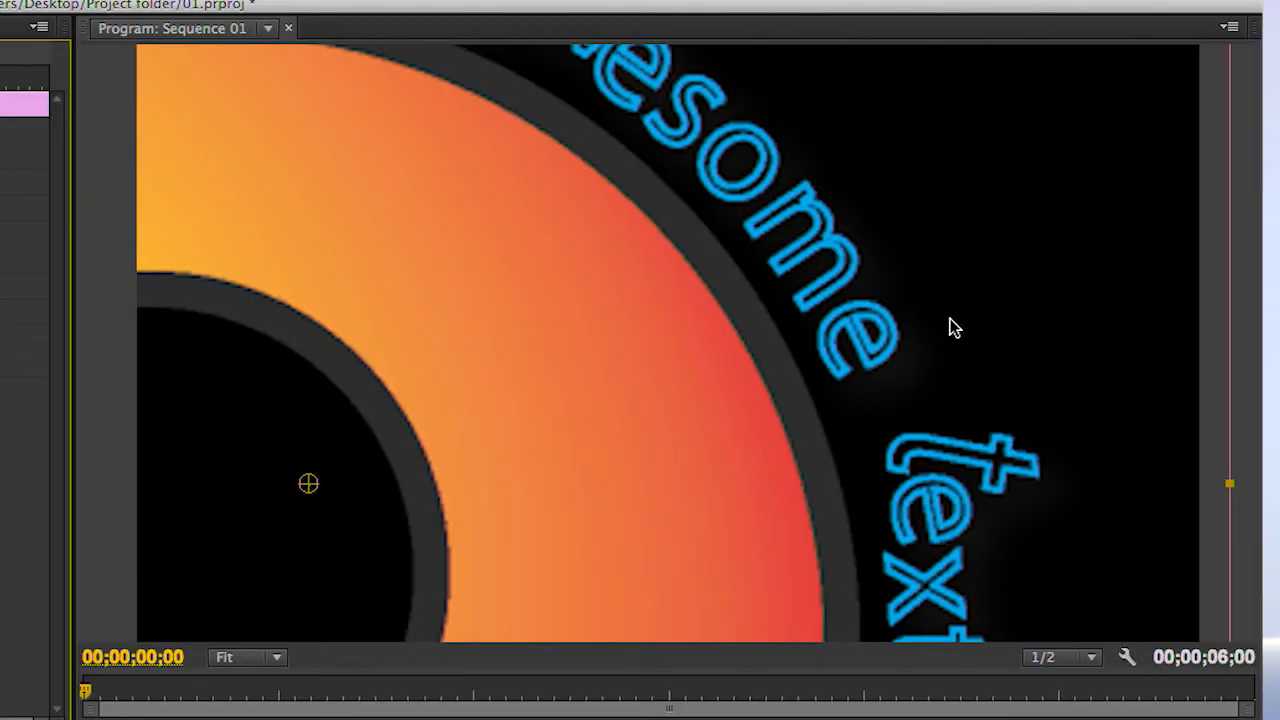
key(space)
key(space)
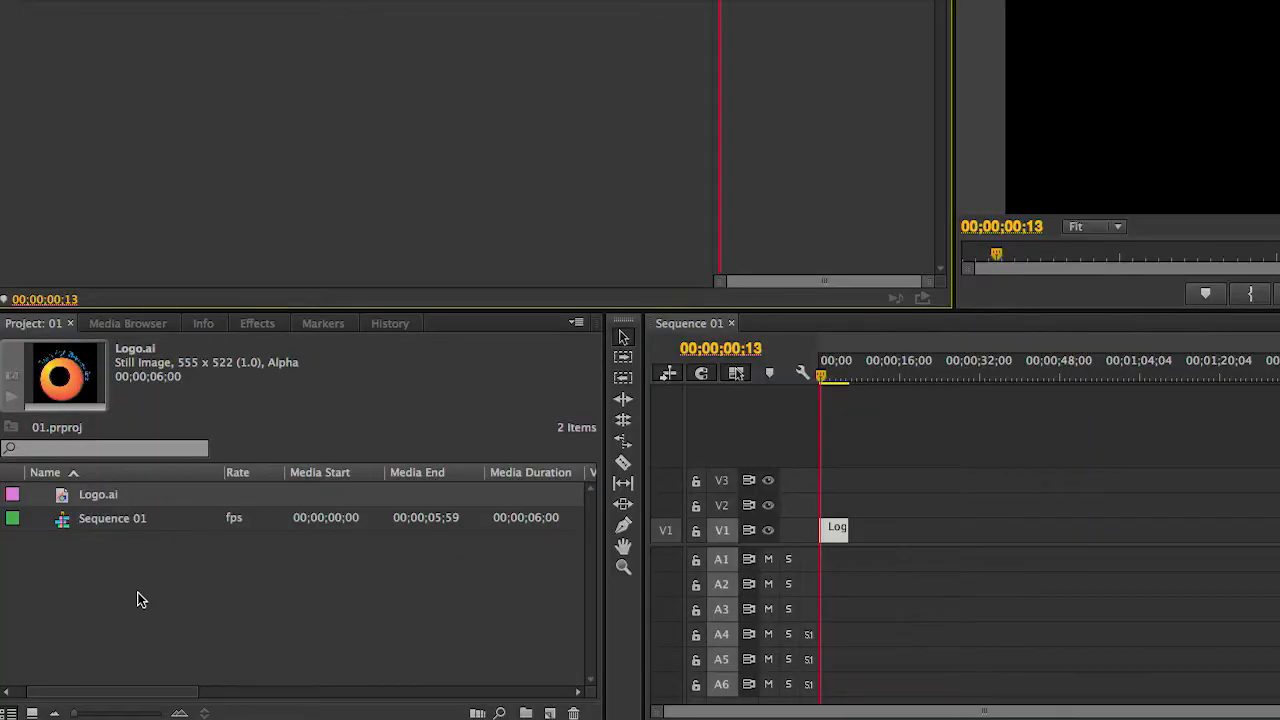
Open the original Logo.ai project item in Illustrator for editing.
click(137, 594)
click(98, 496)
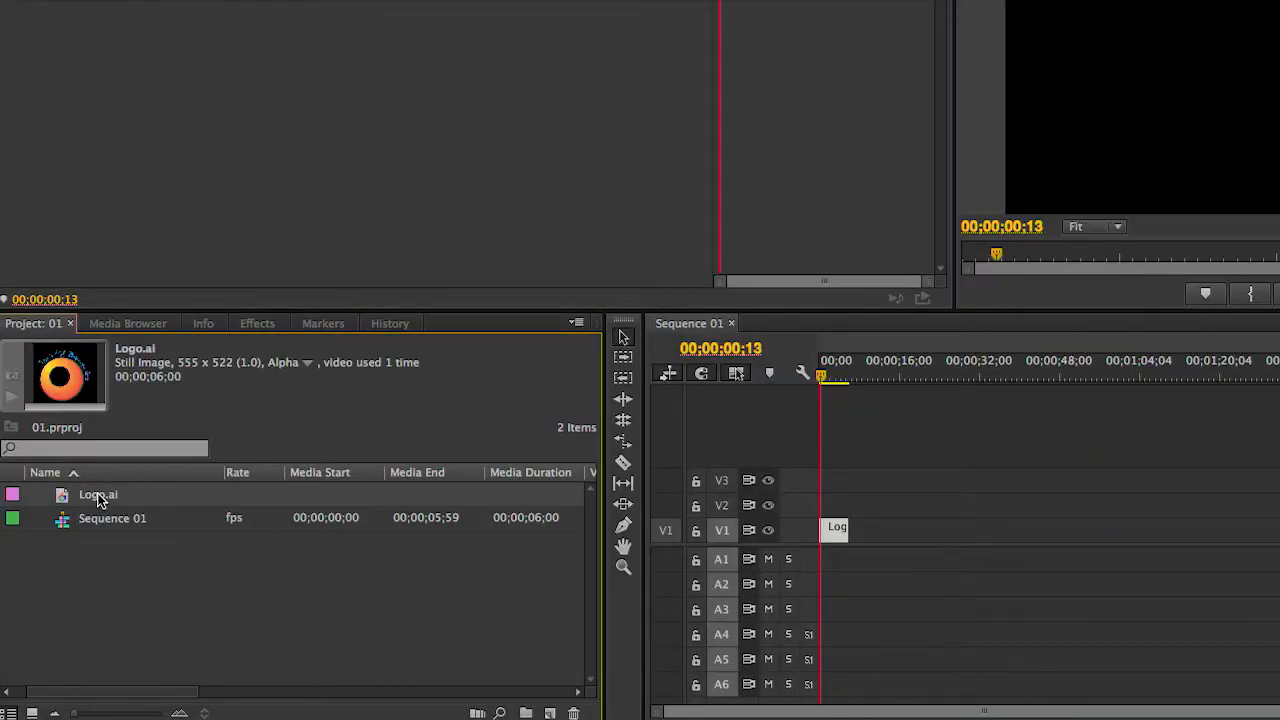
right_click(98, 500)
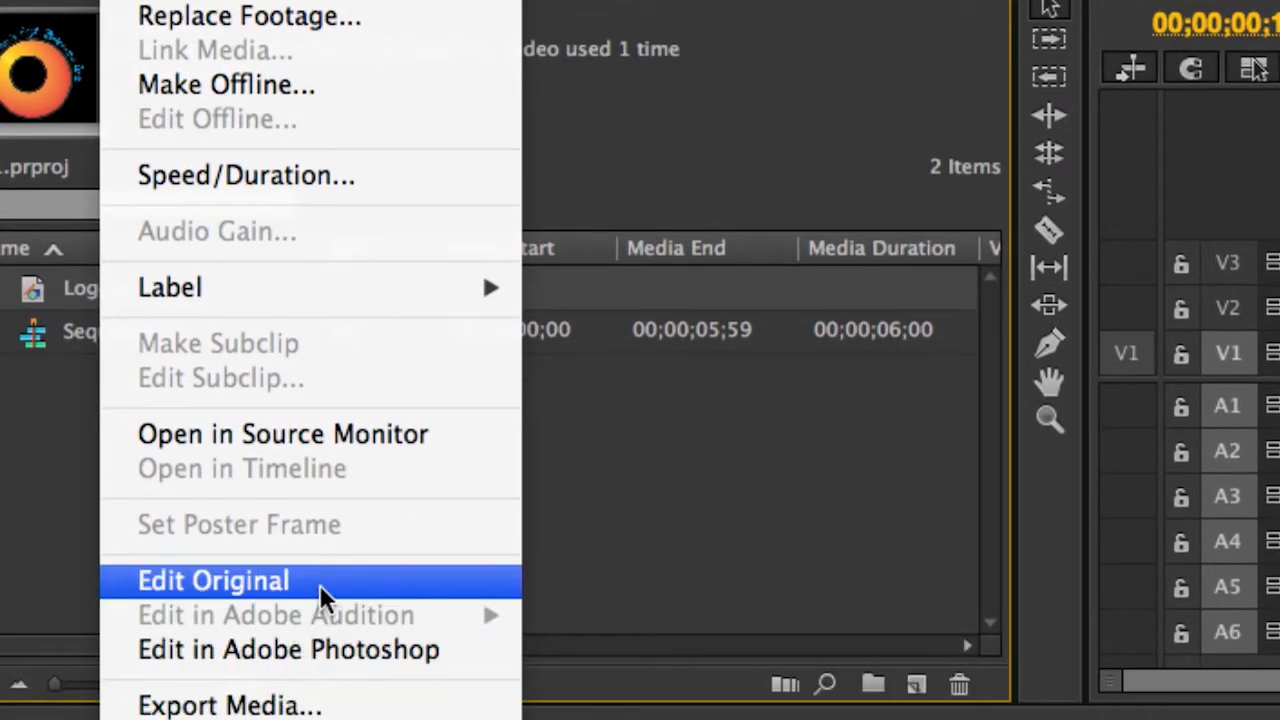
click(319, 584)
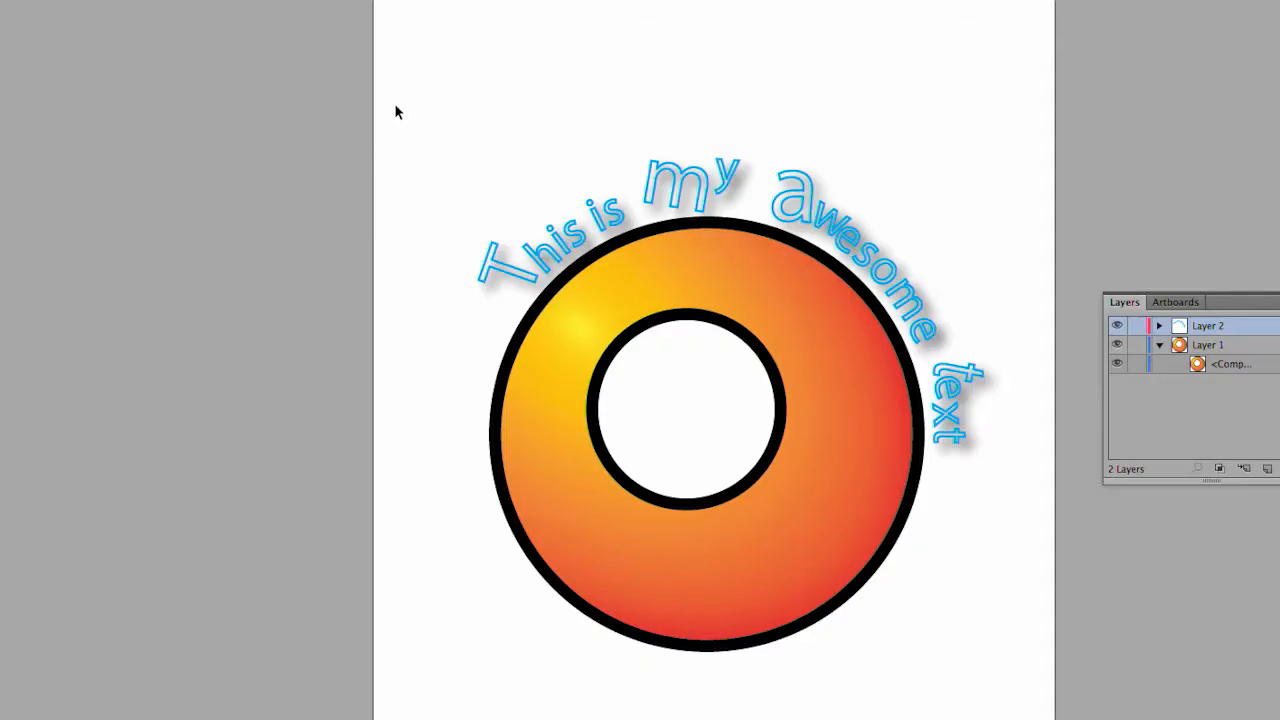
Select all of the logo artwork, enlarge it to span the artboard's width, and reposition it lower on the page.
drag(394, 103, 1036, 716)
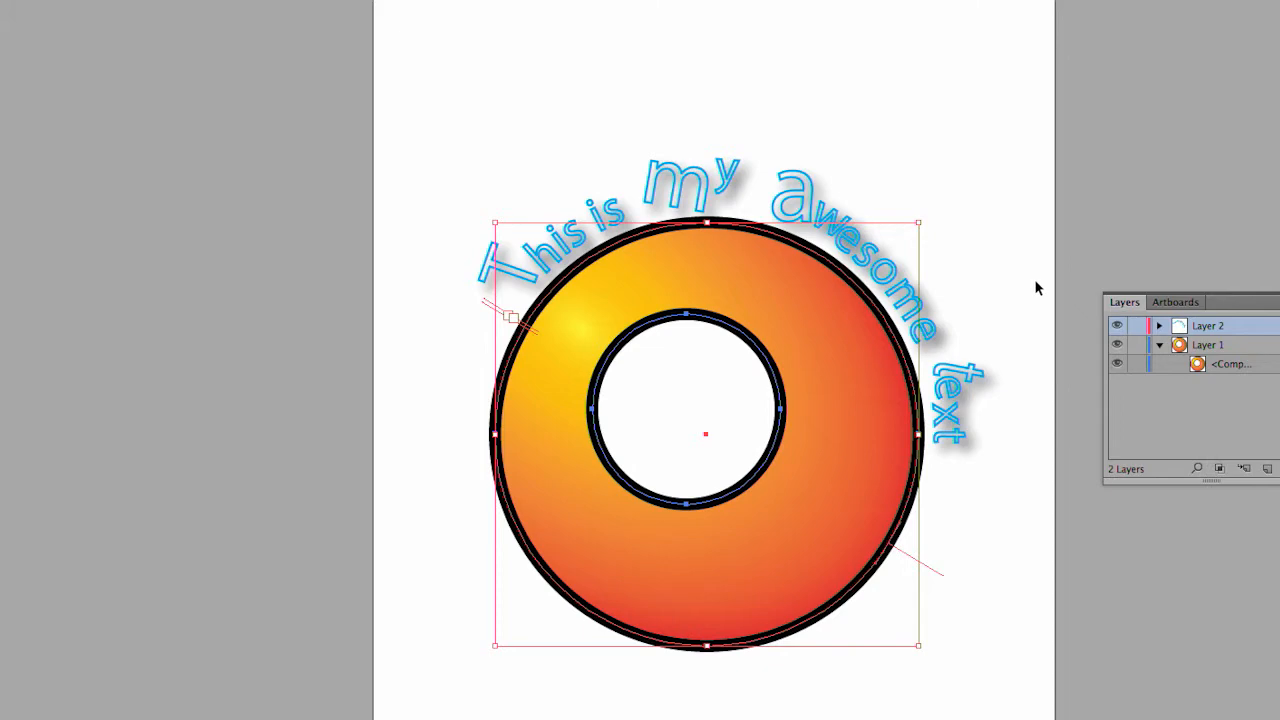
drag(918, 222, 1130, 5)
drag(868, 162, 795, 257)
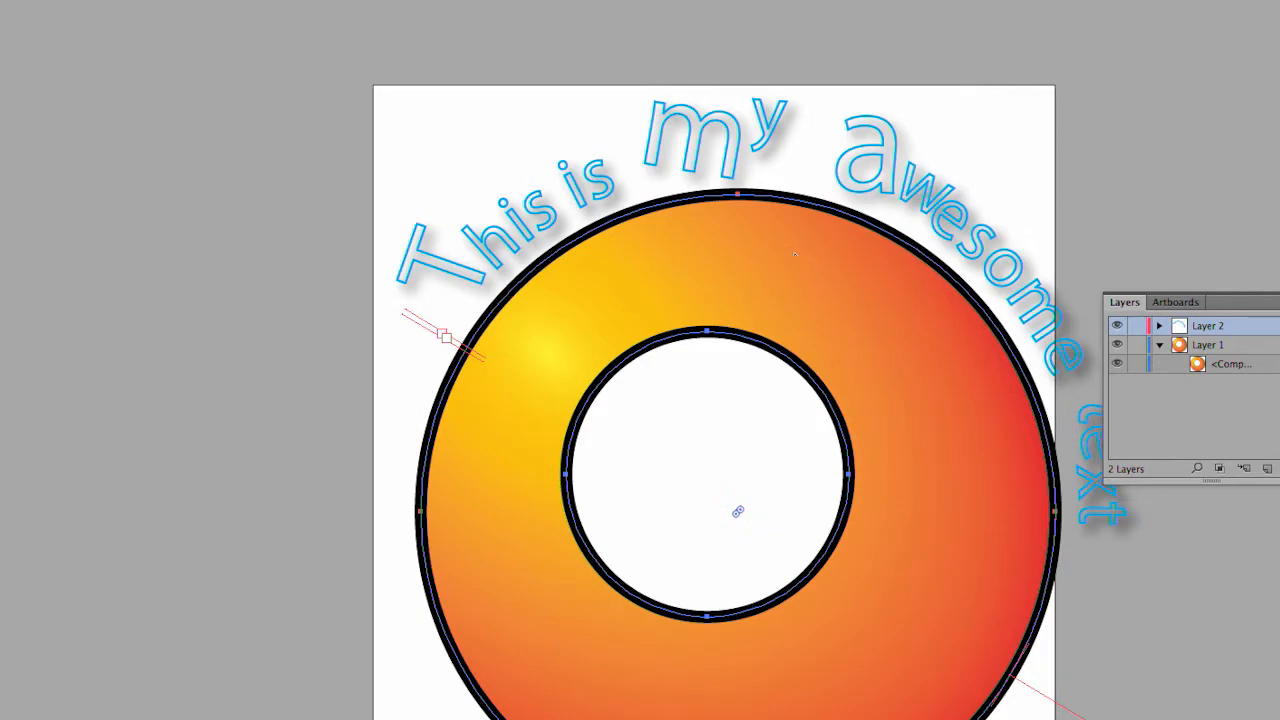